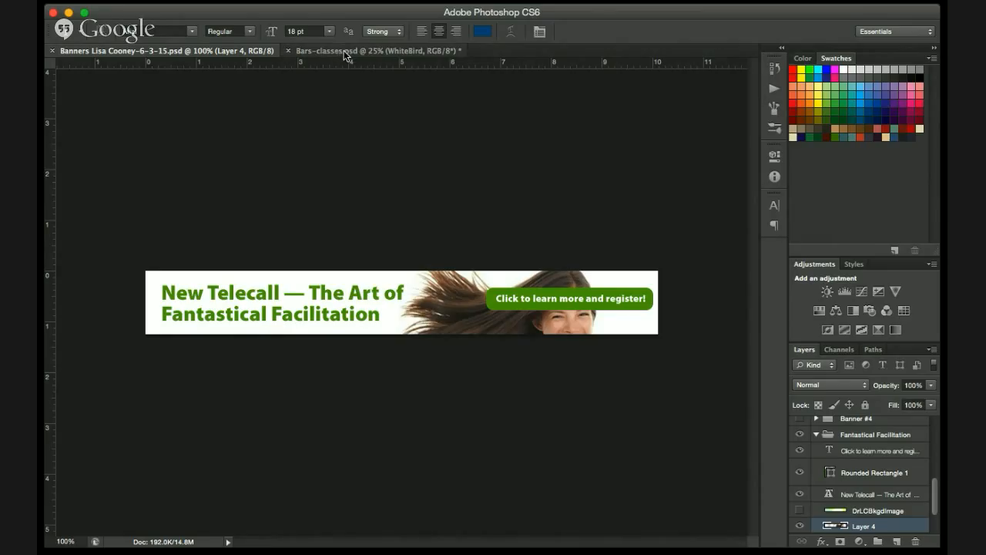
# - In the banner document, hide the Fantastical Facilitation layer group and show the Clearing loops 2 group
pyautogui.click(347, 51)
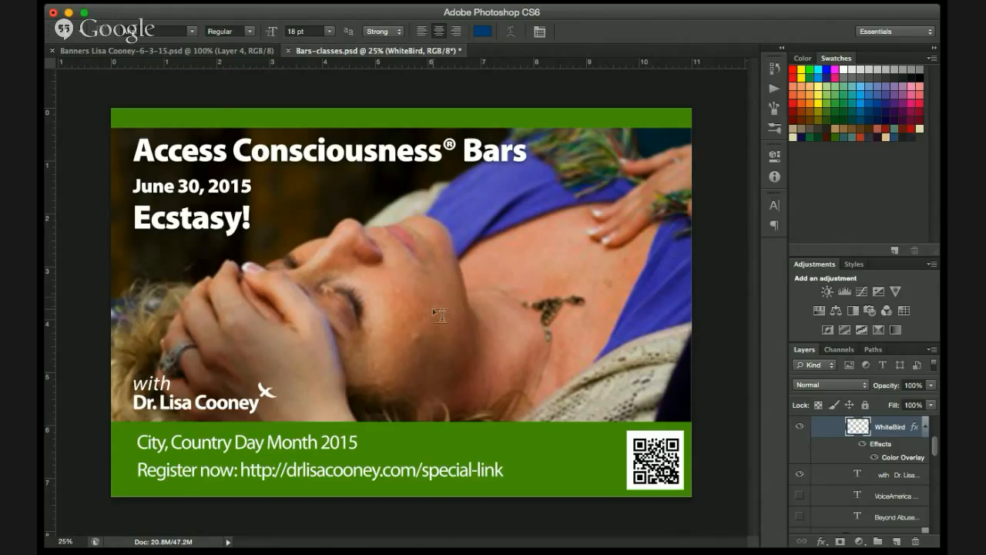
pyautogui.click(170, 50)
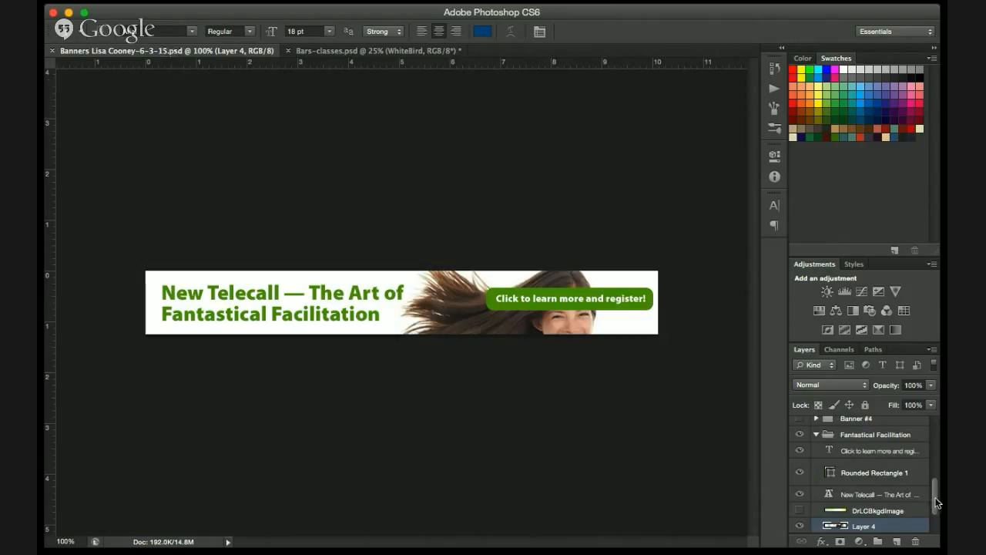
pyautogui.moveTo(932, 499)
pyautogui.mouseDown()
pyautogui.moveTo(929, 413)
pyautogui.moveTo(940, 517)
pyautogui.moveTo(936, 495)
pyautogui.mouseUp()
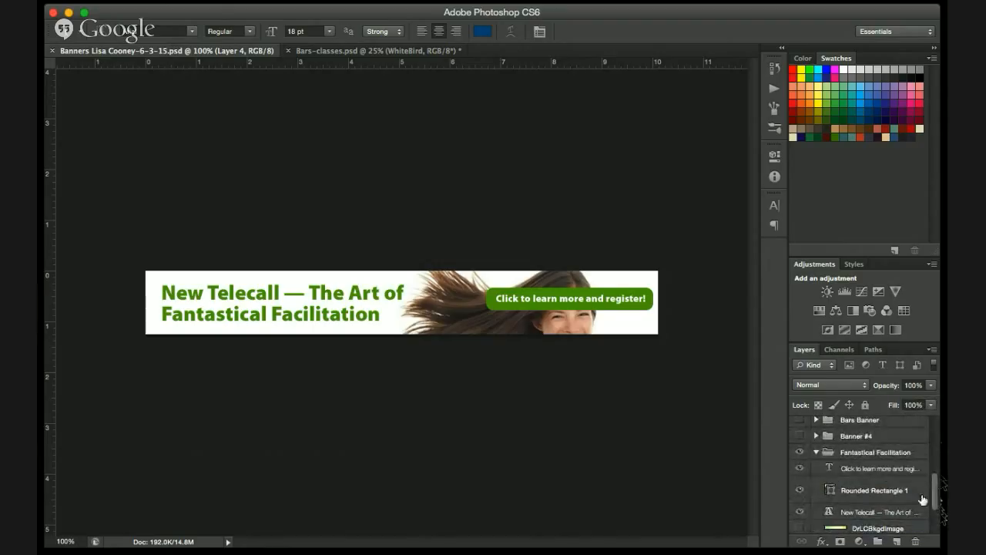
pyautogui.click(799, 452)
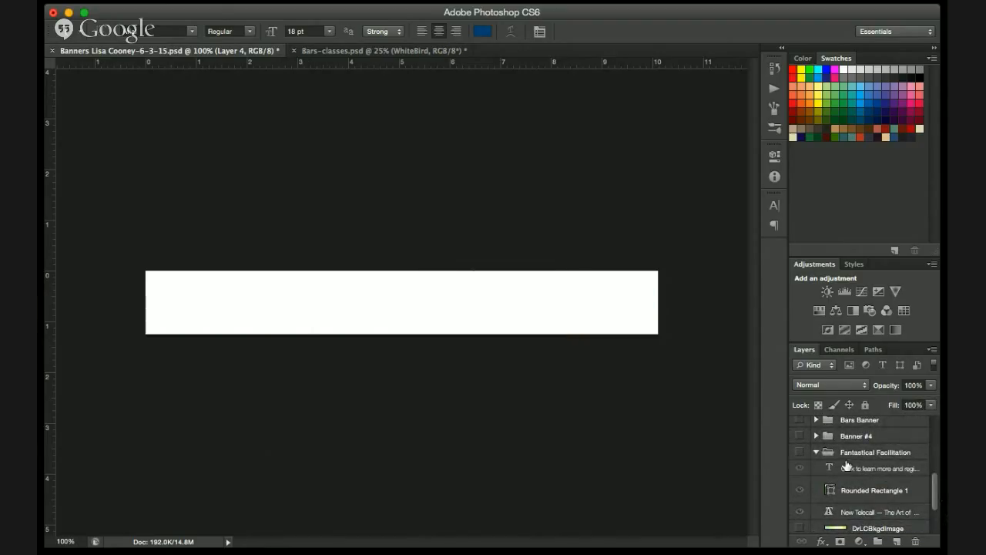
pyautogui.scroll(5, 846, 466)
pyautogui.scroll(1, 846, 466)
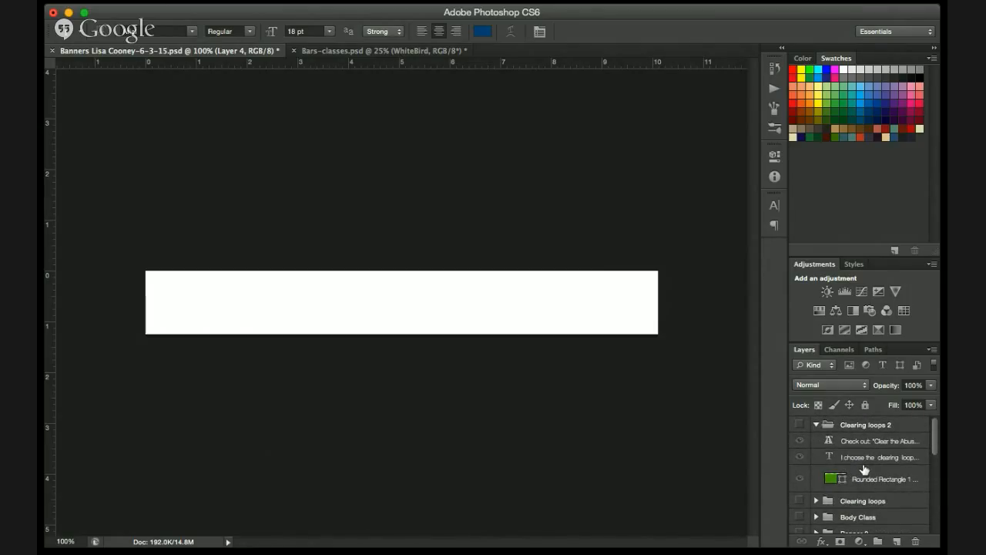
pyautogui.scroll(-6, 863, 469)
pyautogui.scroll(6, 863, 468)
pyautogui.click(802, 426)
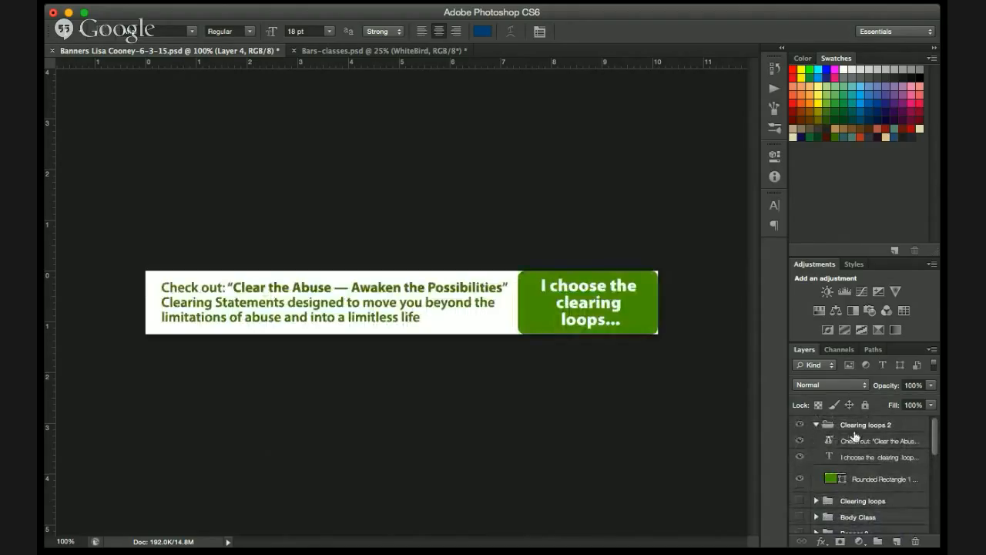
# - Duplicate the Clearing loops 2 layer group, then hide the original group and collapse it
pyautogui.click(851, 430)
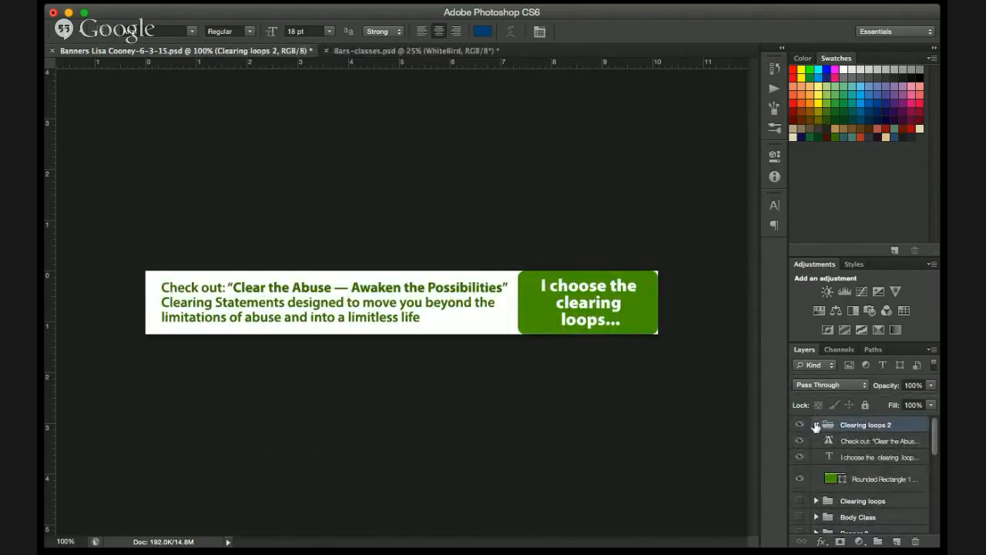
pyautogui.click(816, 425)
pyautogui.click(816, 425)
pyautogui.press('super+j')
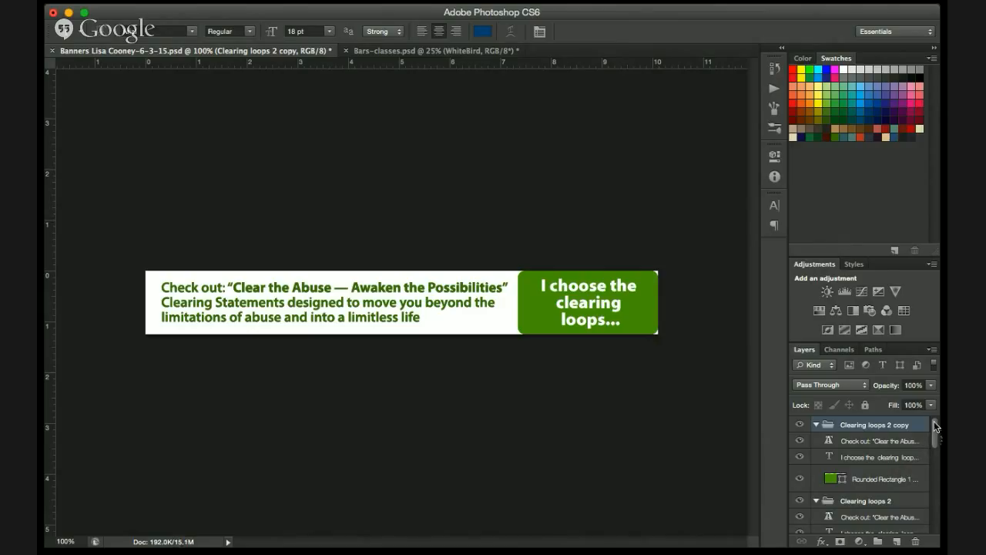
pyautogui.click(816, 425)
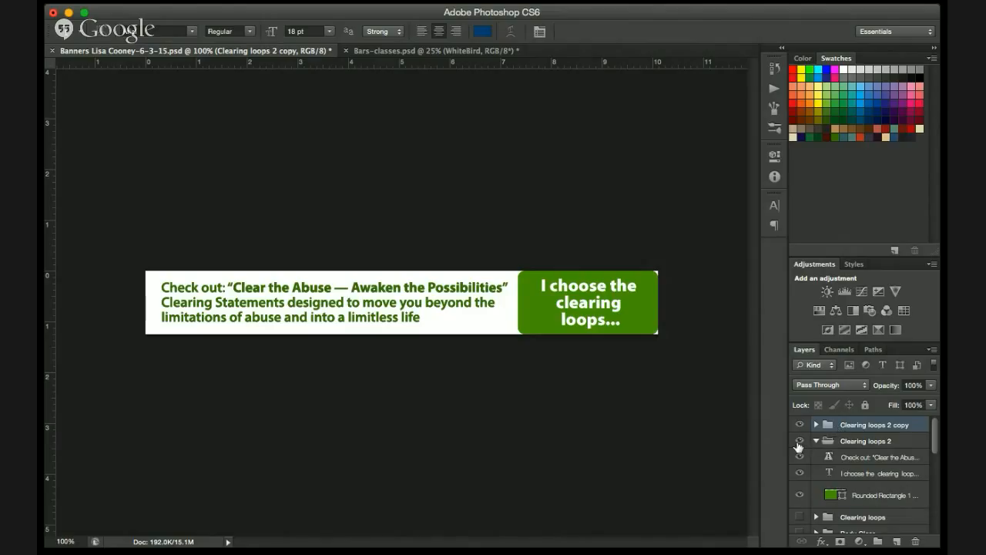
pyautogui.click(799, 442)
pyautogui.click(816, 441)
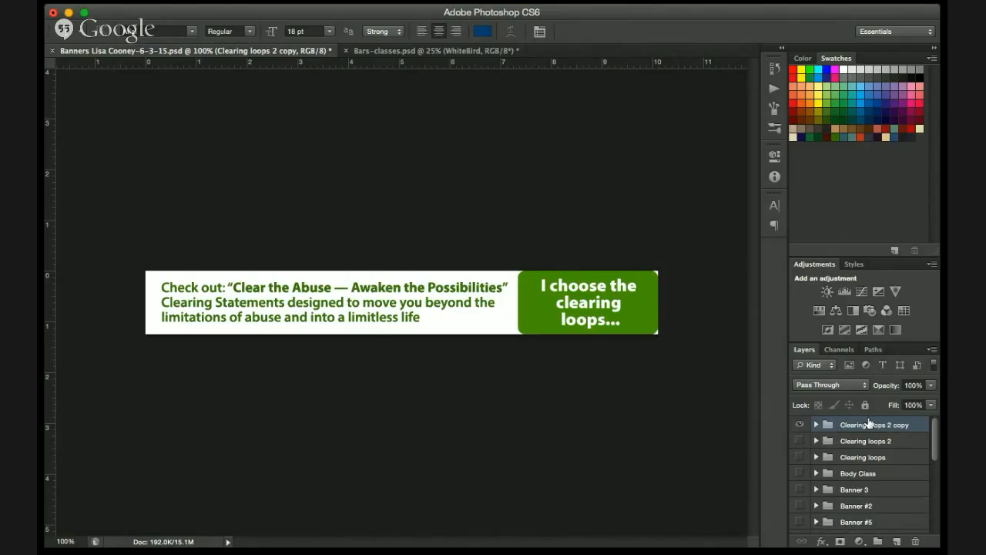
# - Duplicate the reclining woman's photo smart object from Bars-classes.psd into the banner document, above the headline text in the Clearing loops 2 copy group
pyautogui.click(816, 425)
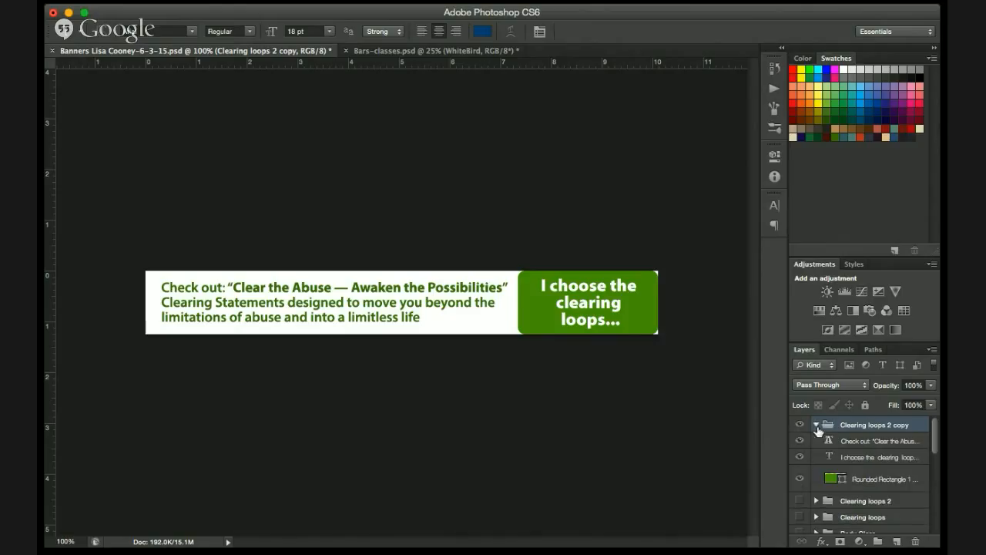
pyautogui.click(867, 447)
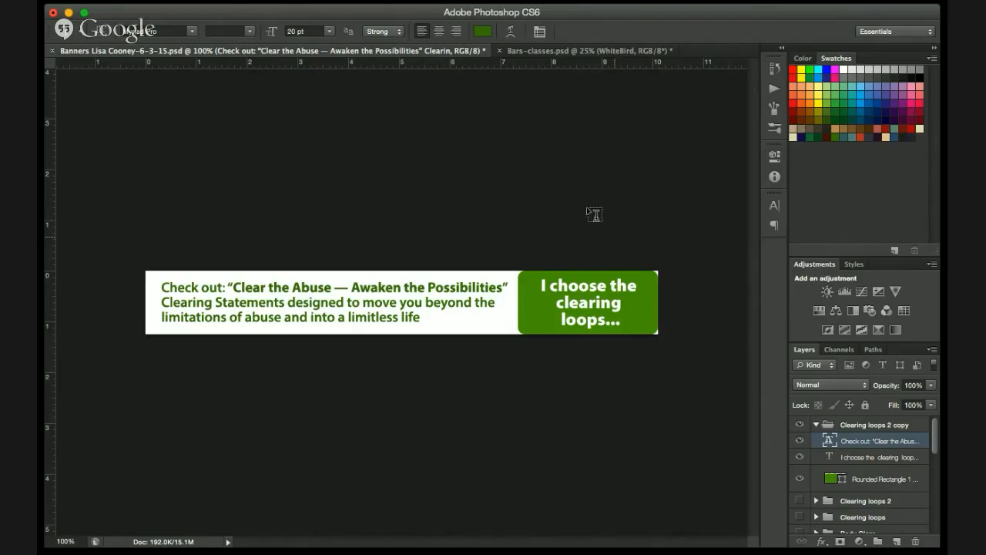
pyautogui.click(554, 53)
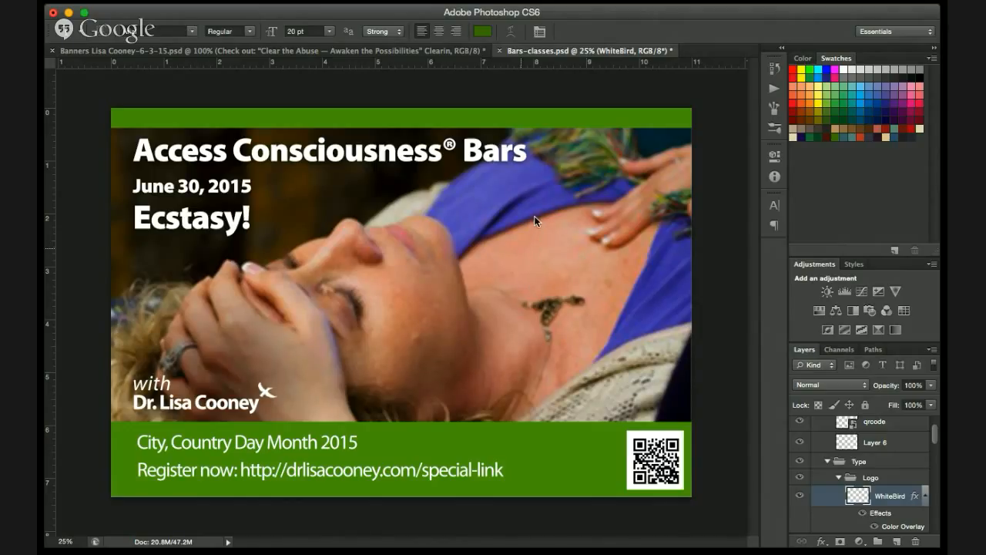
pyautogui.keyDown('super'); pyautogui.click(541, 250); pyautogui.keyUp('super')
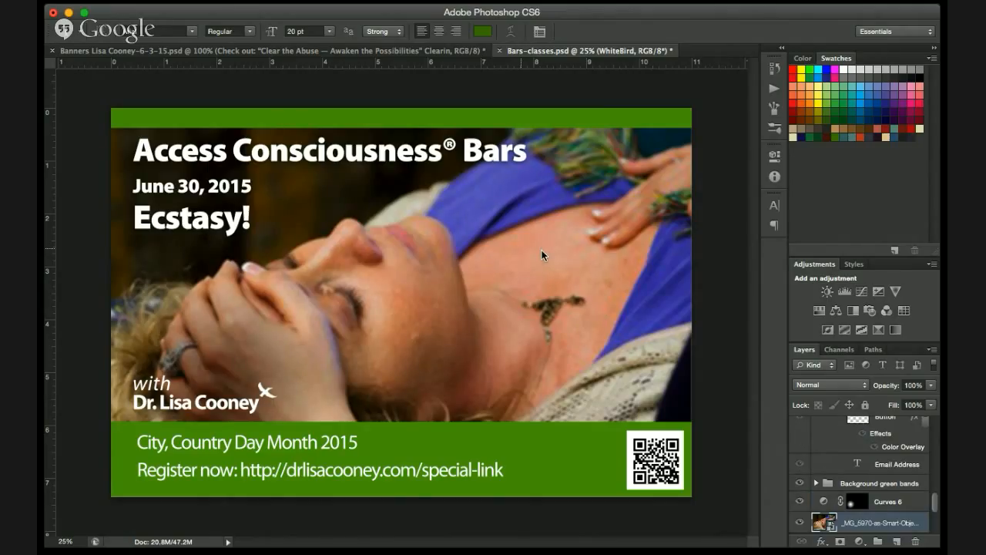
pyautogui.click(799, 524)
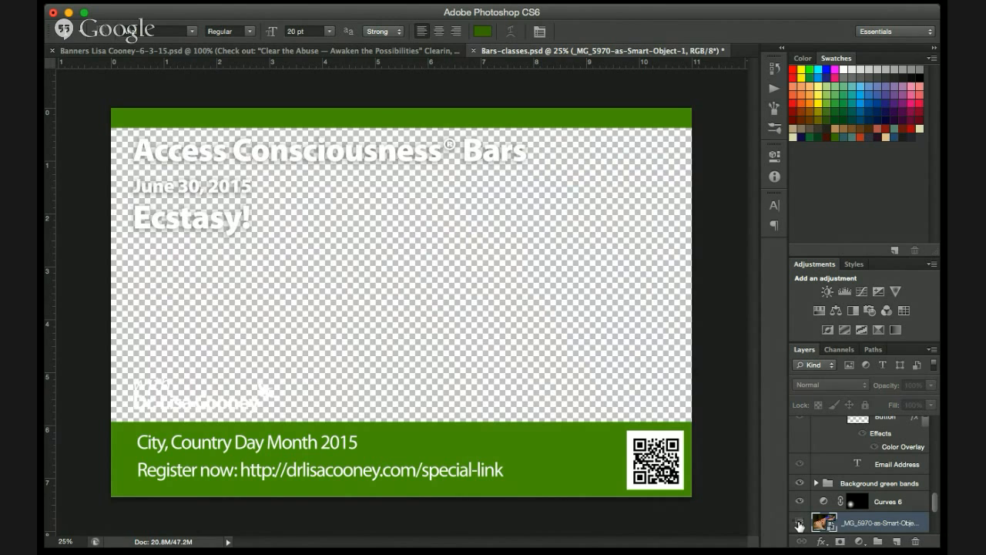
pyautogui.click(799, 524)
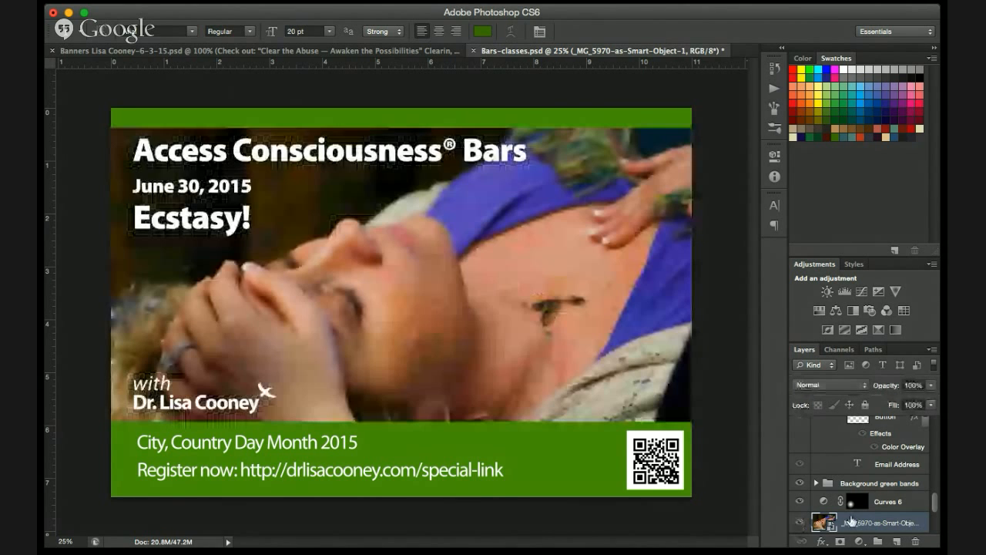
pyautogui.click(800, 524)
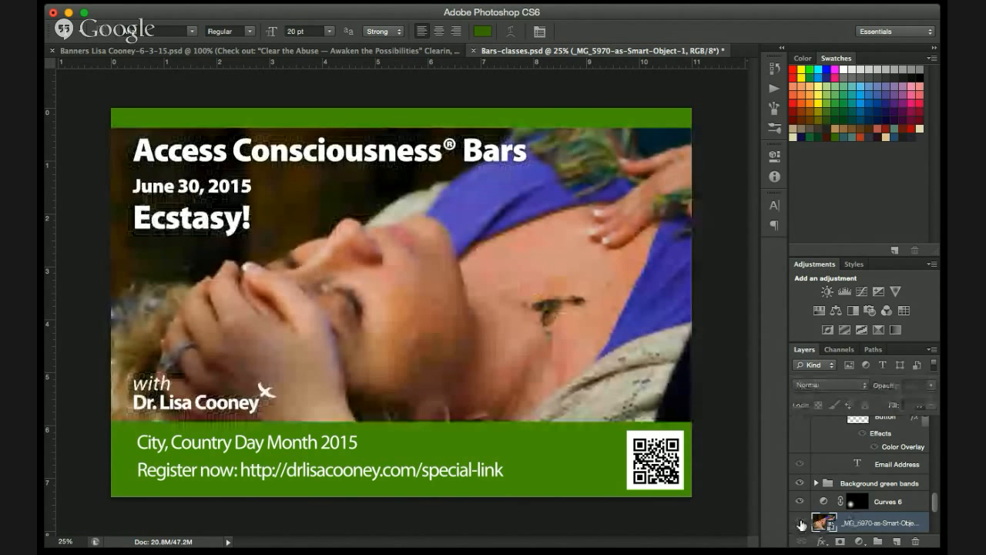
pyautogui.click(800, 524)
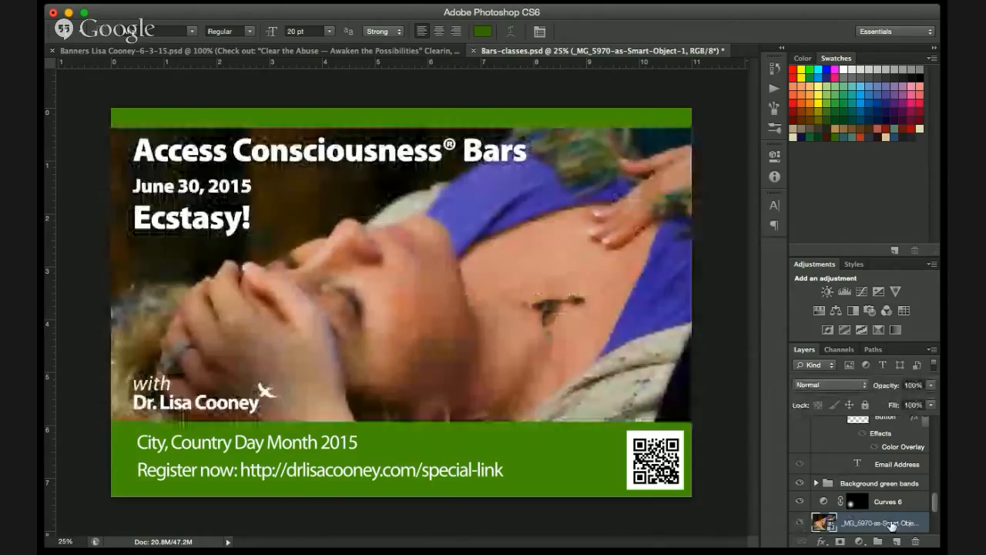
pyautogui.scroll(-3, 892, 526)
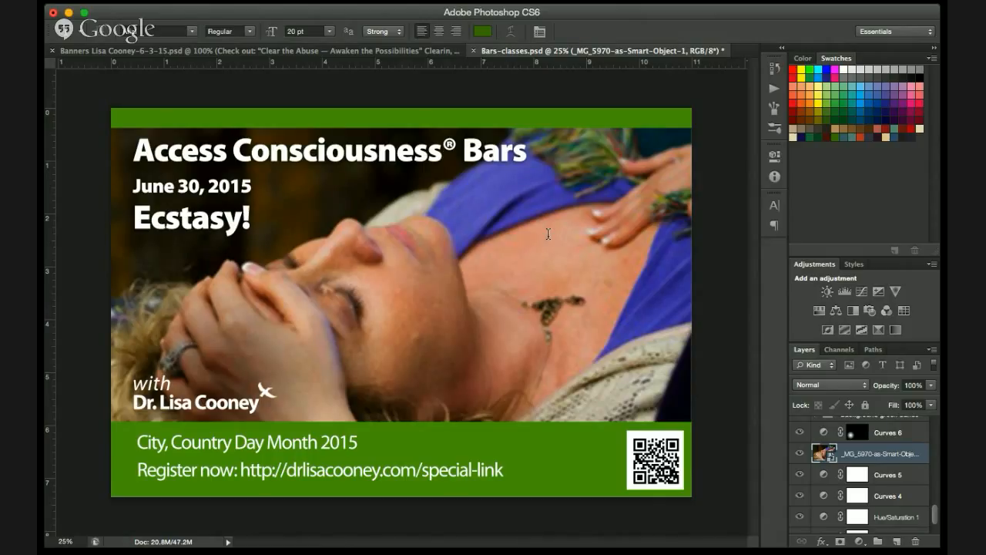
pyautogui.click(636, 215)
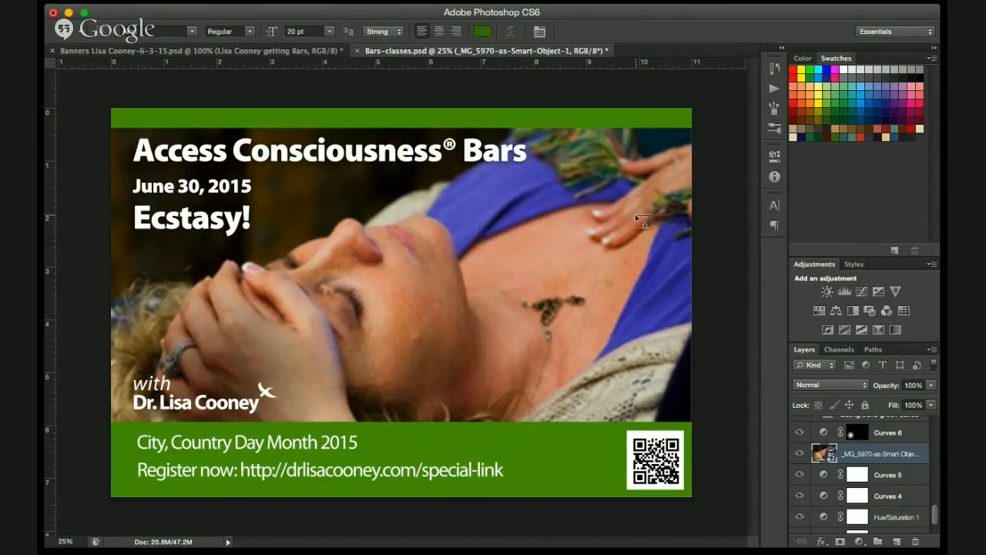
pyautogui.click(291, 50)
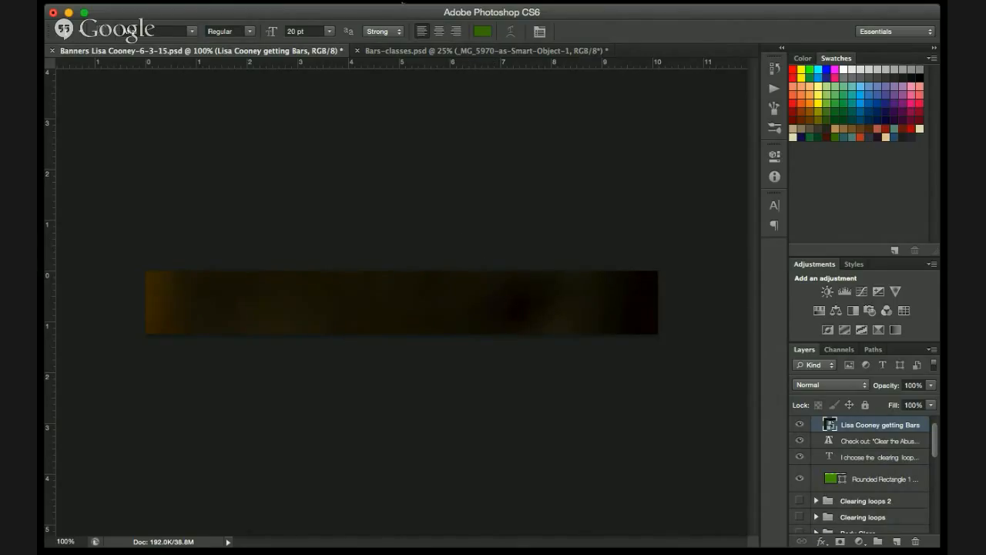
# - Scale the oversized photo down to about 230% with Free Transform so that it roughly spans the banner's width
pyautogui.press('super+minus')
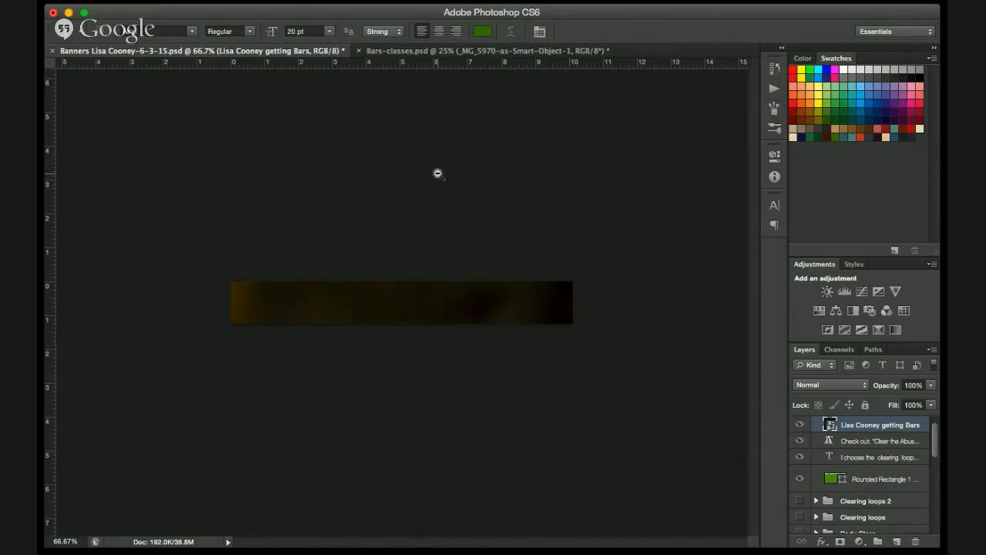
pyautogui.click(399, 274)
pyautogui.click(403, 282)
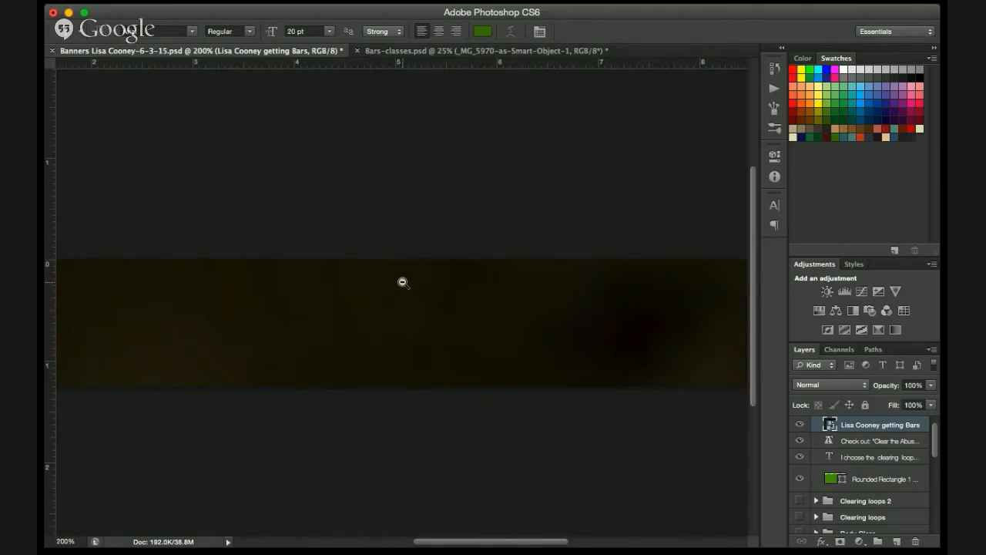
pyautogui.keyDown('alt'); pyautogui.click(402, 282); pyautogui.keyUp('alt')
pyautogui.keyDown('alt'); pyautogui.click(402, 282); pyautogui.keyUp('alt')
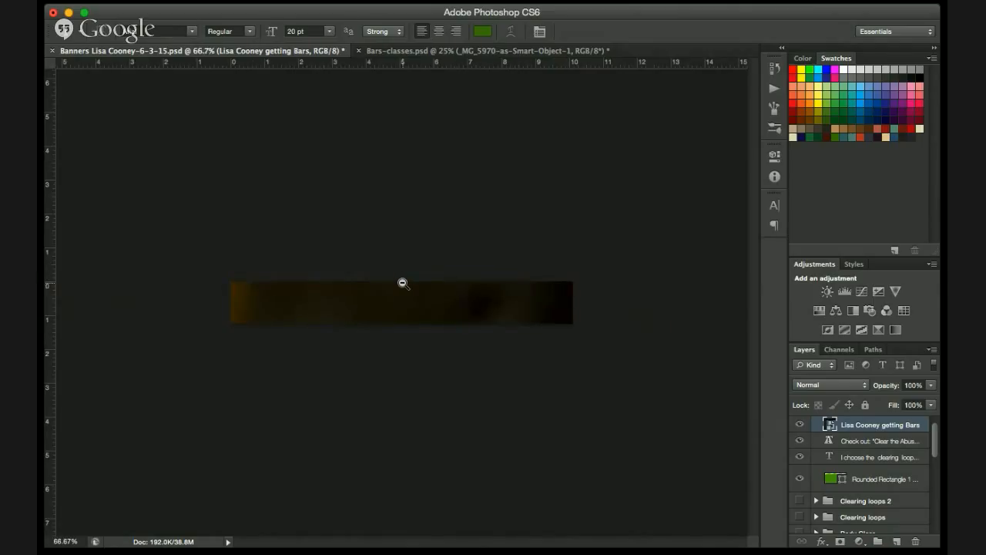
pyautogui.keyDown('alt'); pyautogui.click(401, 282); pyautogui.keyUp('alt')
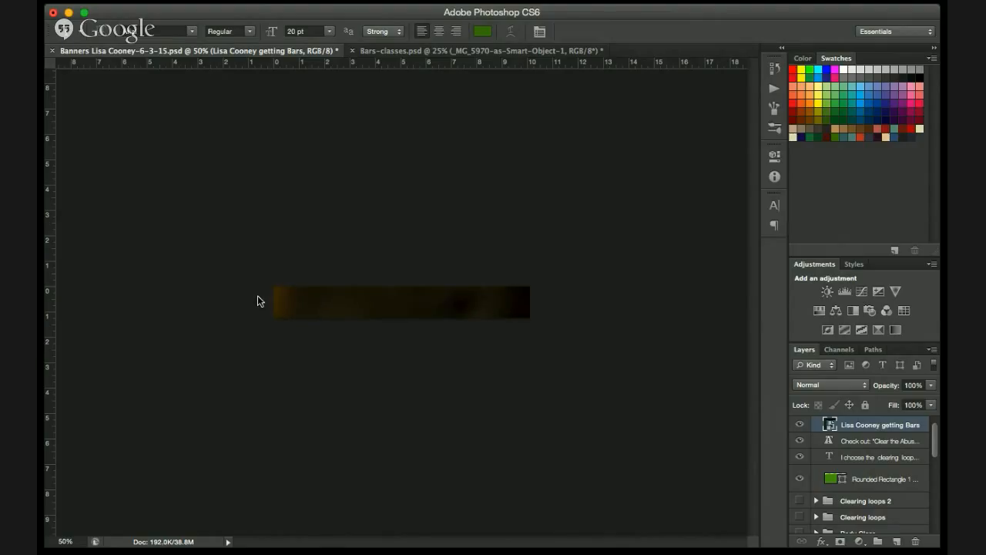
pyautogui.press('super+t')
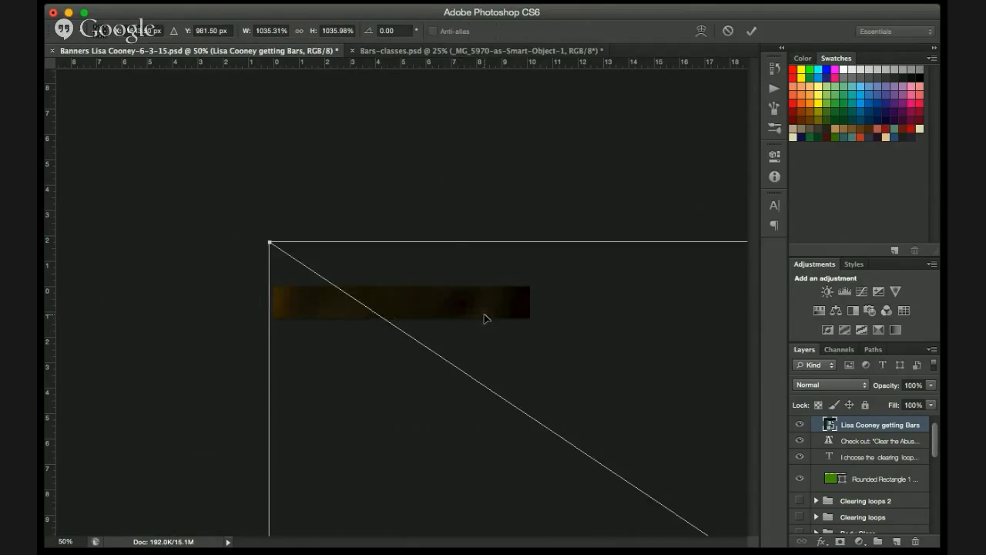
pyautogui.press('super+minus')
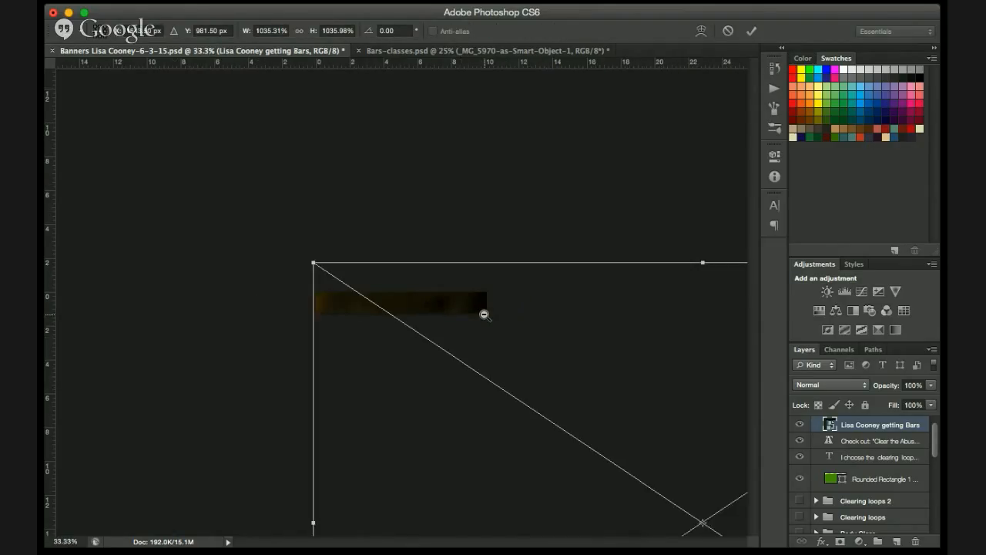
pyautogui.press('super+minus')
pyautogui.press('super+minus')
pyautogui.press('super+minus')
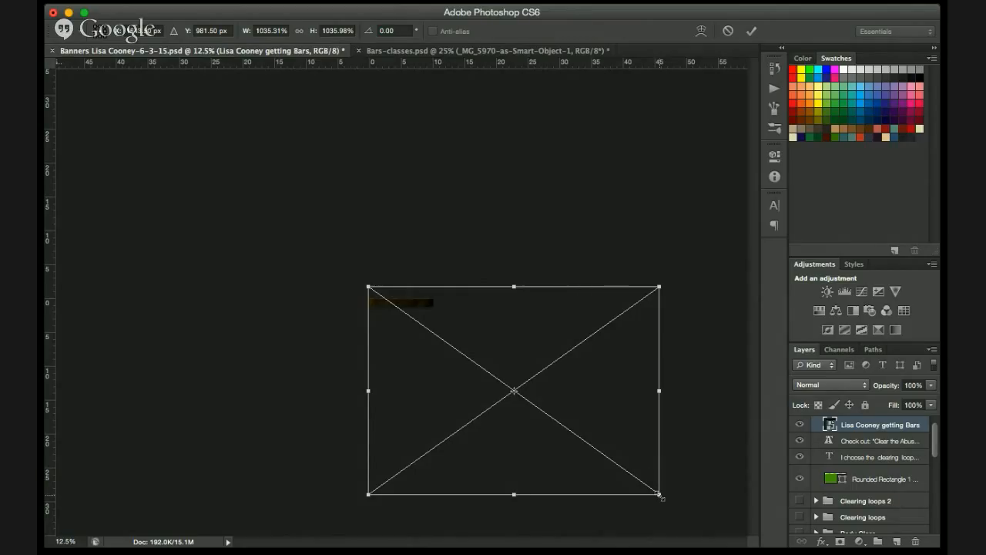
pyautogui.moveTo(660, 496); pyautogui.dragTo(451, 306)
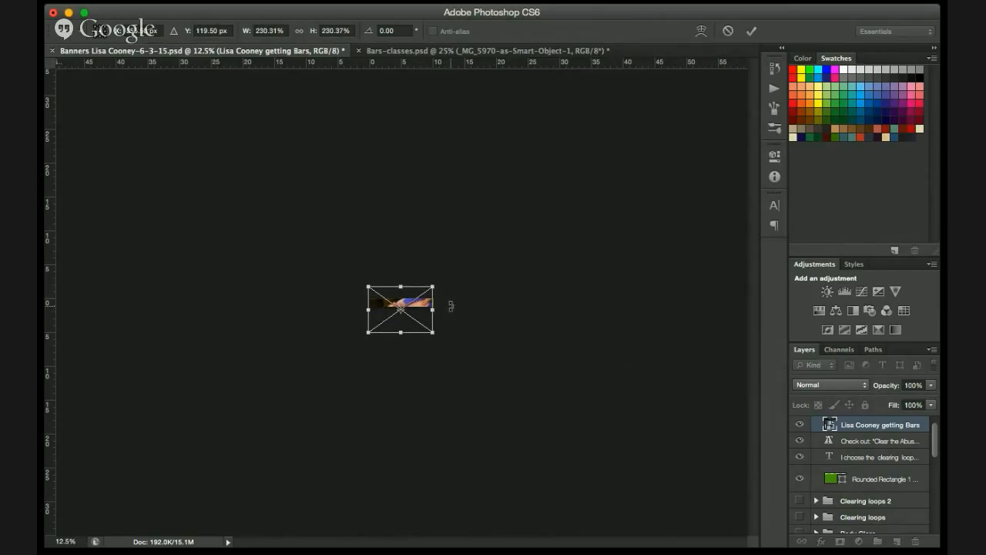
# - Rotate the photo clockwise to about 11.7° so that the woman lies more level across the banner
pyautogui.click(395, 309)
pyautogui.click(393, 309)
pyautogui.click(393, 308)
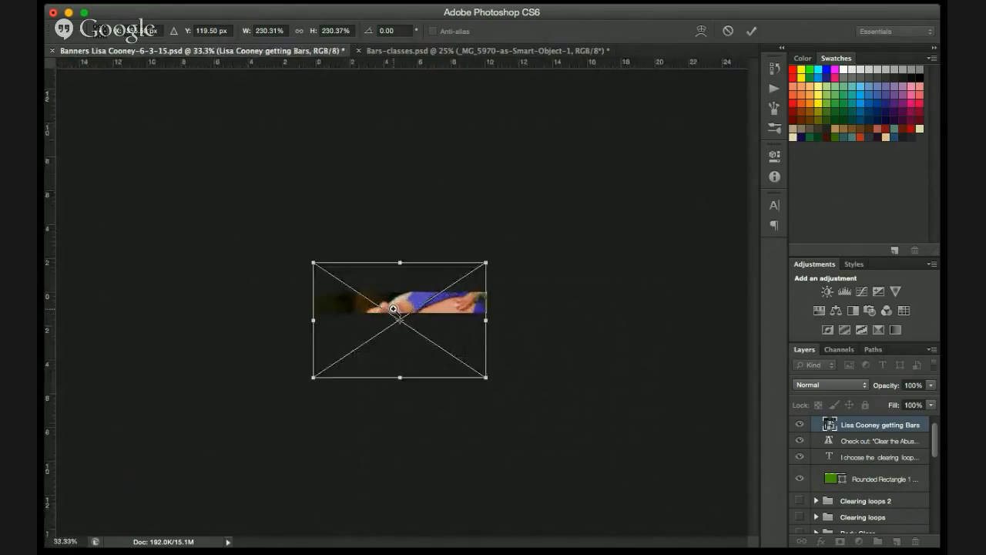
pyautogui.click(393, 308)
pyautogui.click(393, 308)
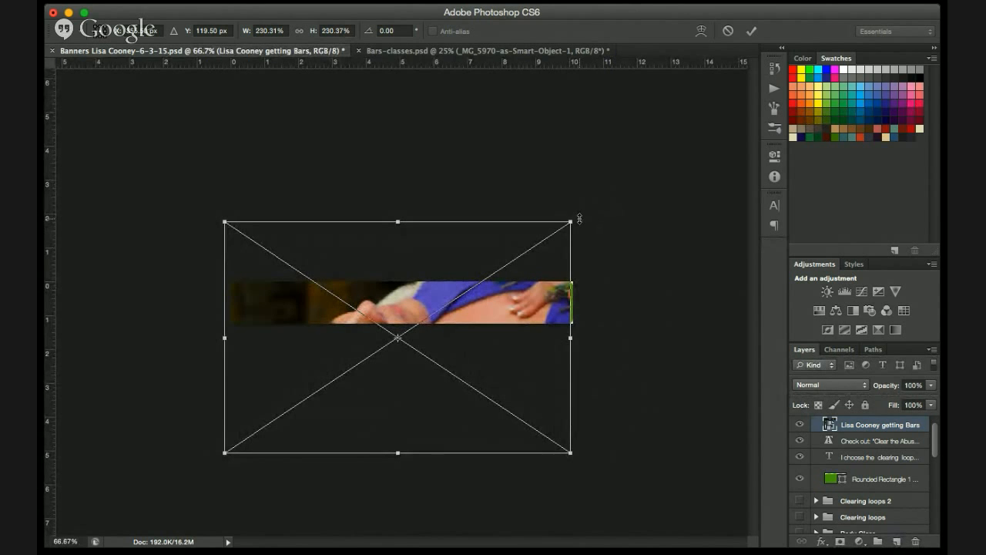
pyautogui.moveTo(577, 213); pyautogui.dragTo(632, 243)
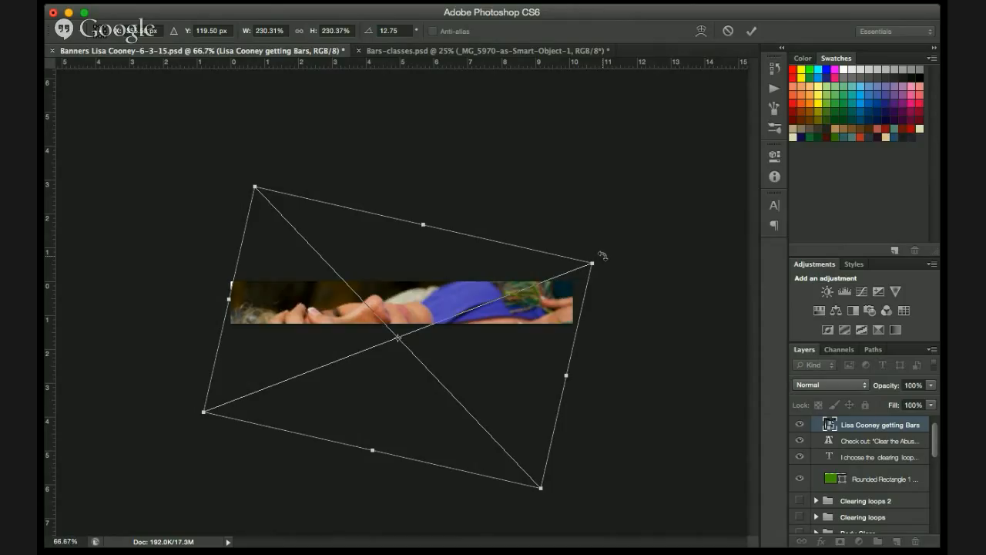
pyautogui.moveTo(601, 259)
pyautogui.mouseDown()
pyautogui.moveTo(539, 176)
pyautogui.moveTo(606, 229)
pyautogui.moveTo(618, 265)
pyautogui.moveTo(605, 251)
pyautogui.mouseUp()
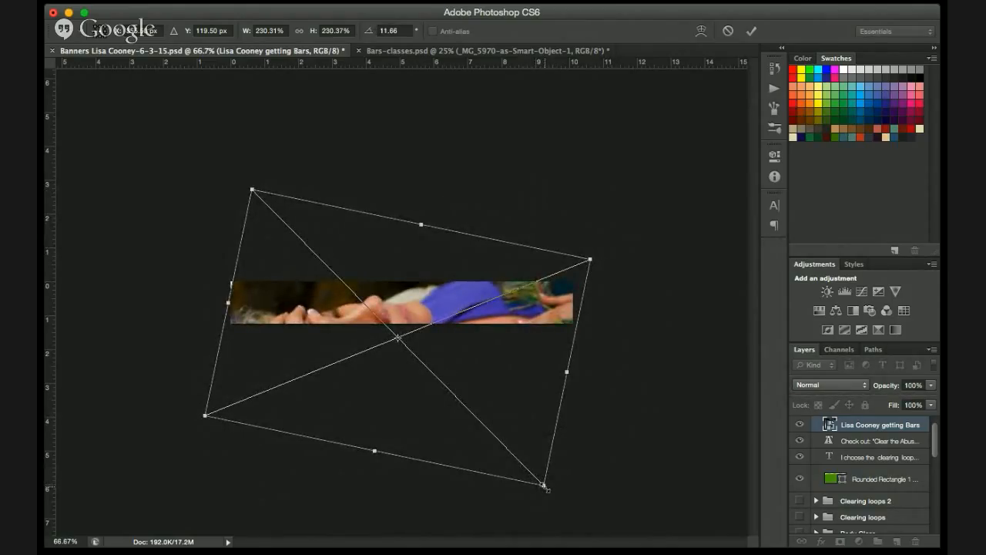
# - Scale the photo down to about 127% and position it over the banner's left half with the woman's face visible, then apply the transform
pyautogui.moveTo(545, 486); pyautogui.dragTo(486, 399)
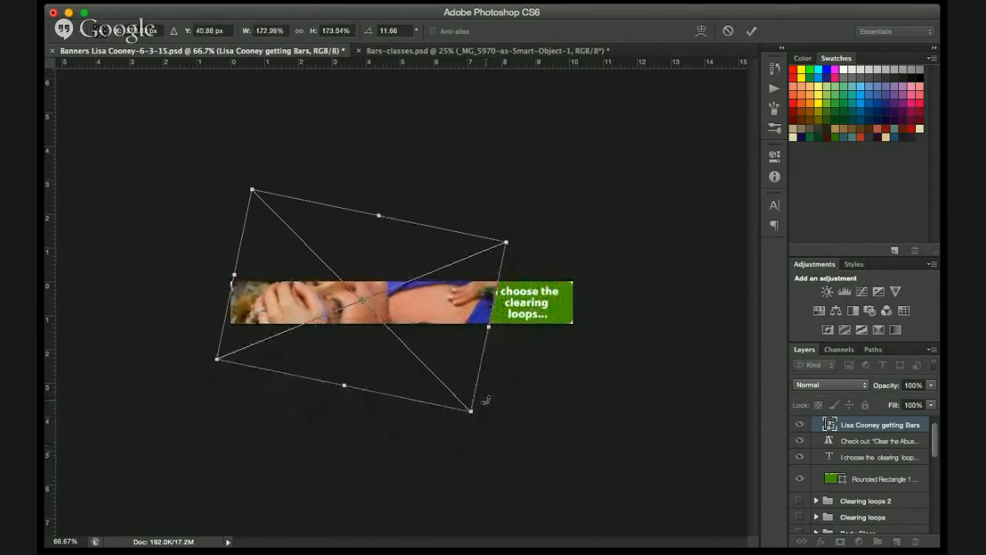
pyautogui.moveTo(445, 293); pyautogui.dragTo(445, 297)
pyautogui.moveTo(447, 297); pyautogui.dragTo(449, 300)
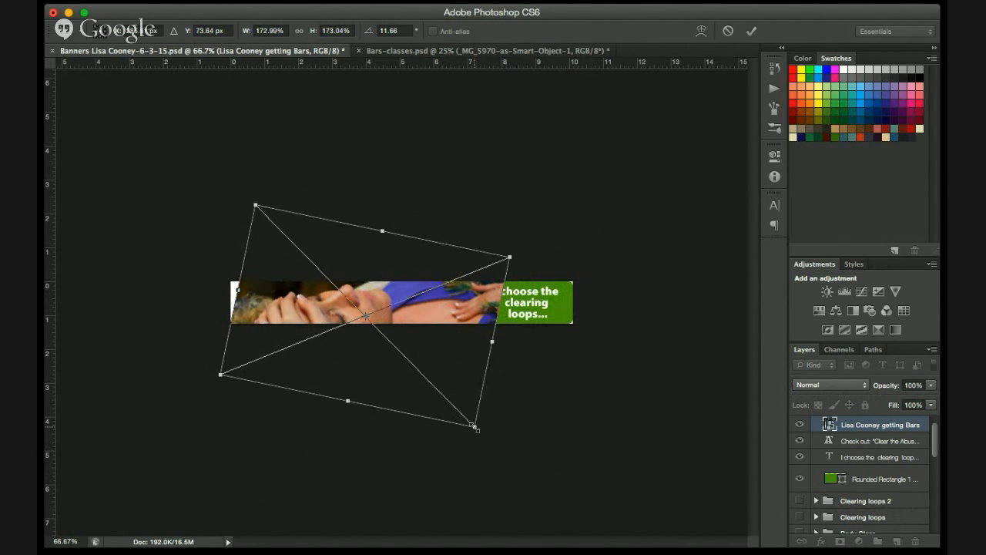
pyautogui.moveTo(475, 427); pyautogui.dragTo(447, 400)
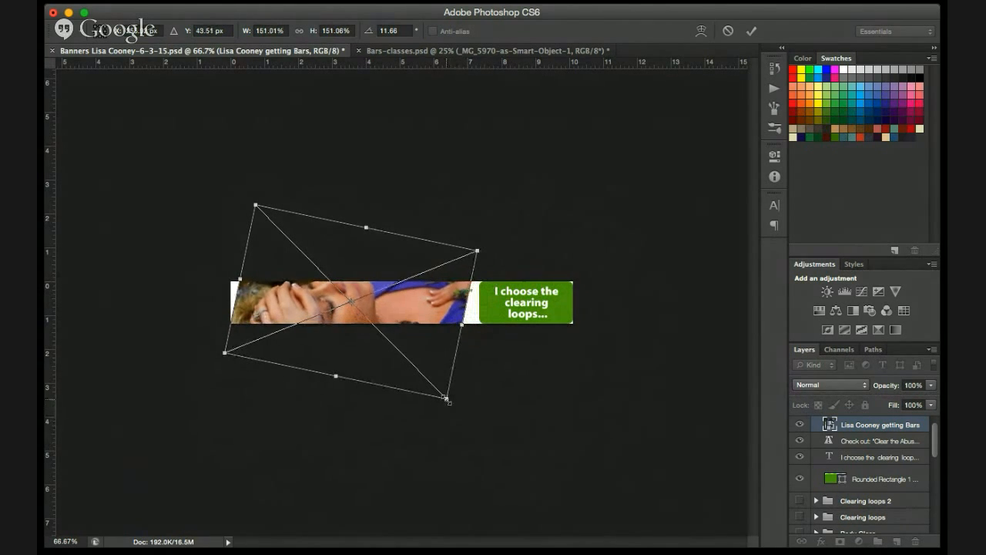
pyautogui.moveTo(400, 315); pyautogui.dragTo(377, 323)
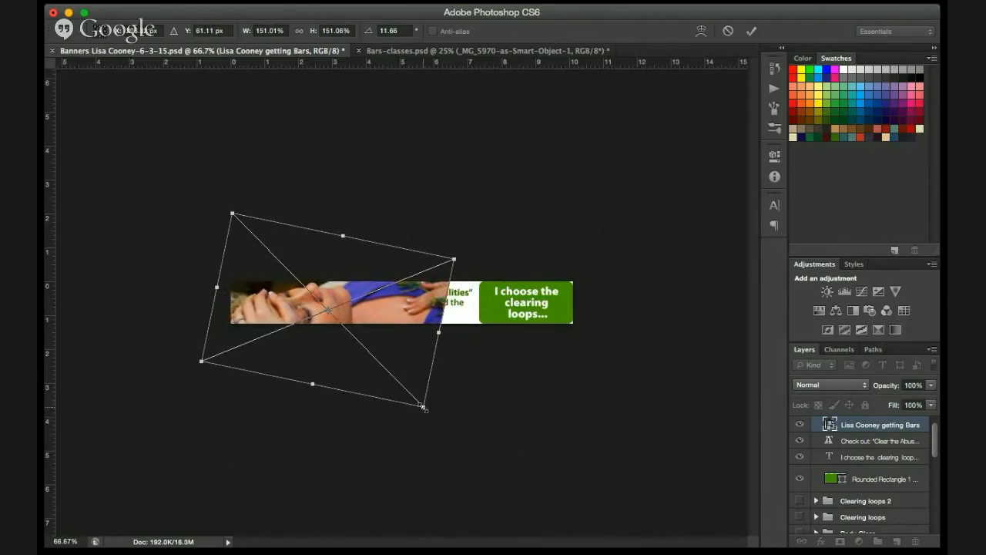
pyautogui.moveTo(424, 407); pyautogui.dragTo(384, 385)
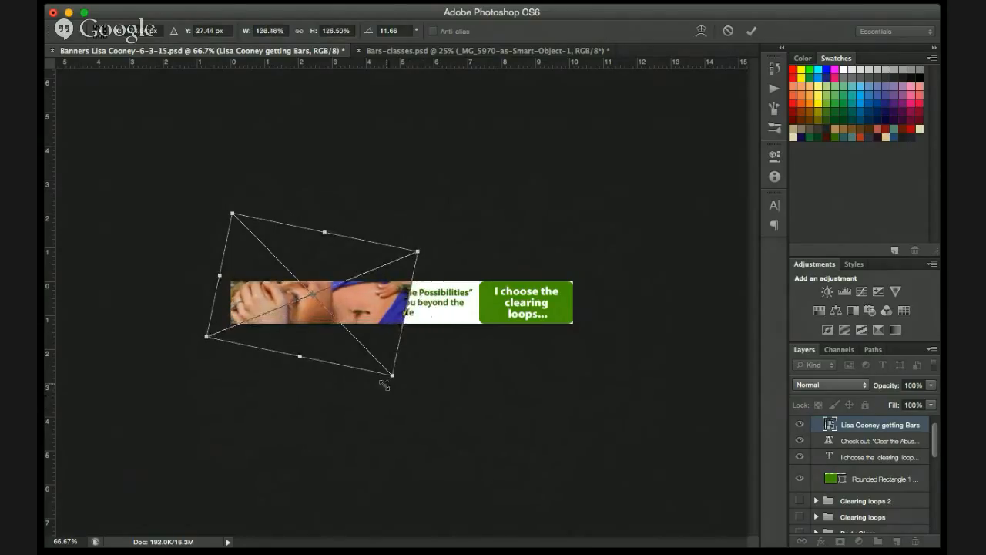
pyautogui.moveTo(355, 294); pyautogui.dragTo(349, 309)
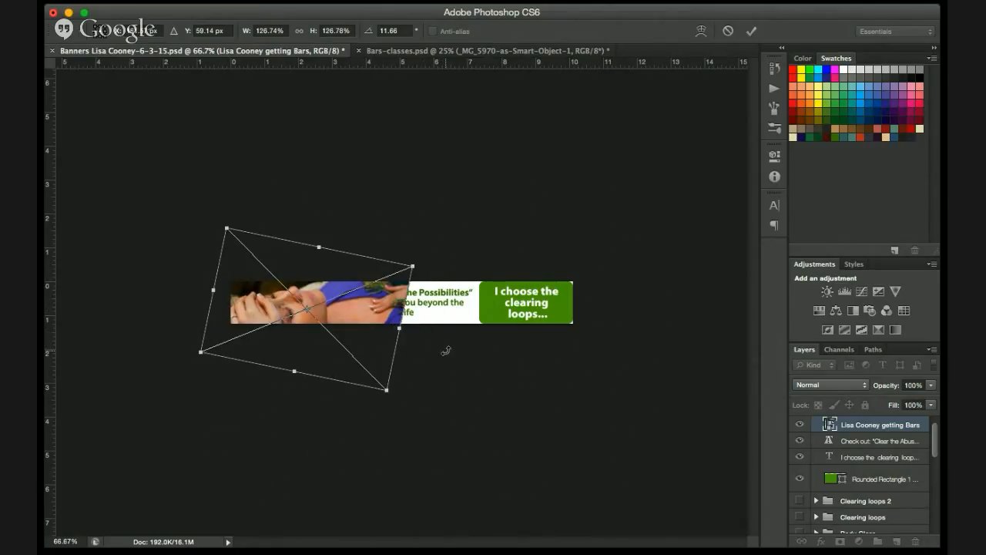
pyautogui.press('Escape')
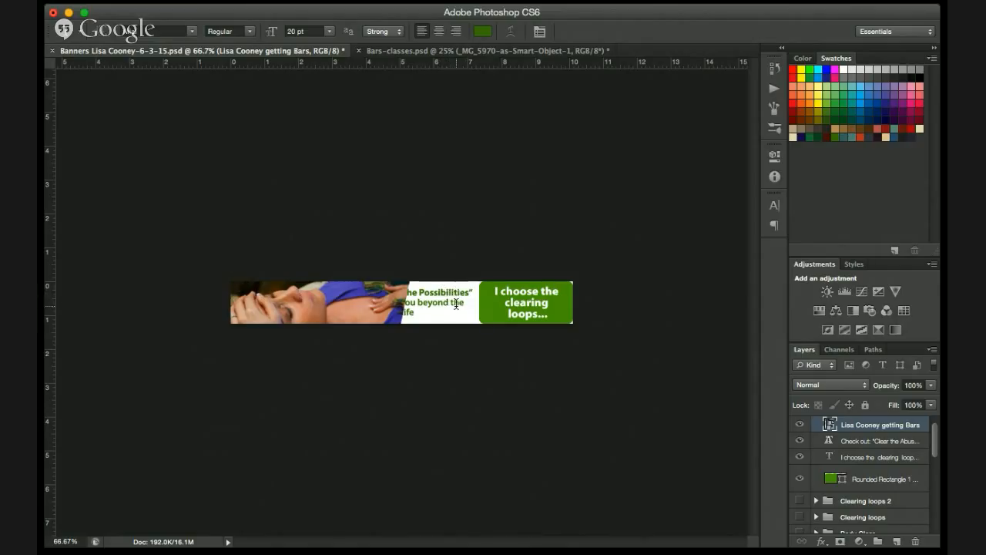
# - Examine the headline wording on the flyer in Bars-classes.psd, then return to the banner document
pyautogui.click(410, 51)
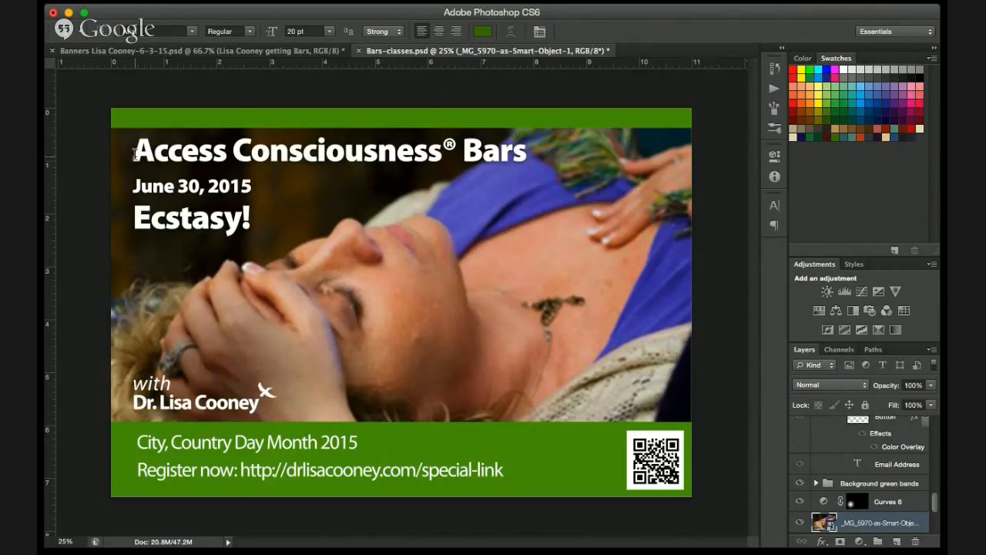
pyautogui.moveTo(134, 153); pyautogui.dragTo(304, 258)
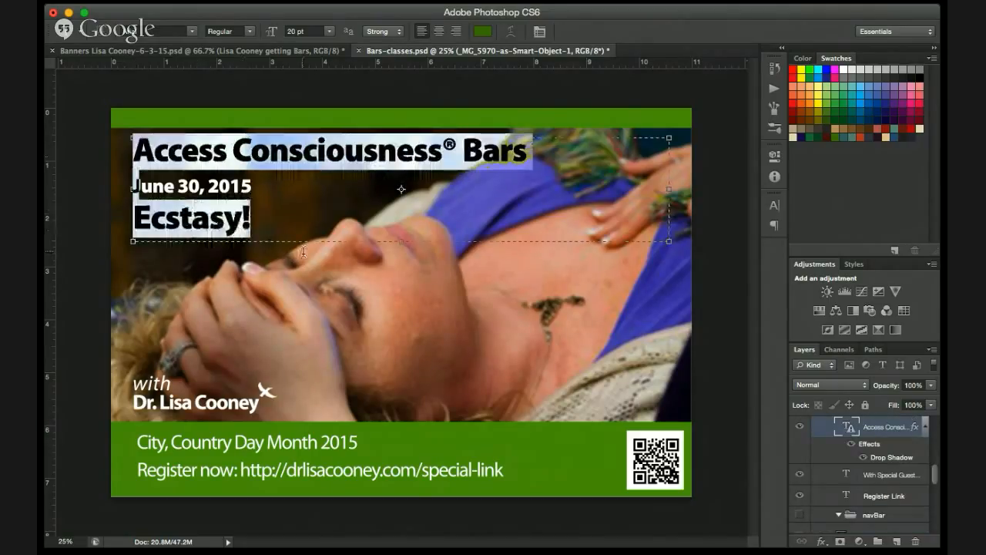
pyautogui.click(538, 243)
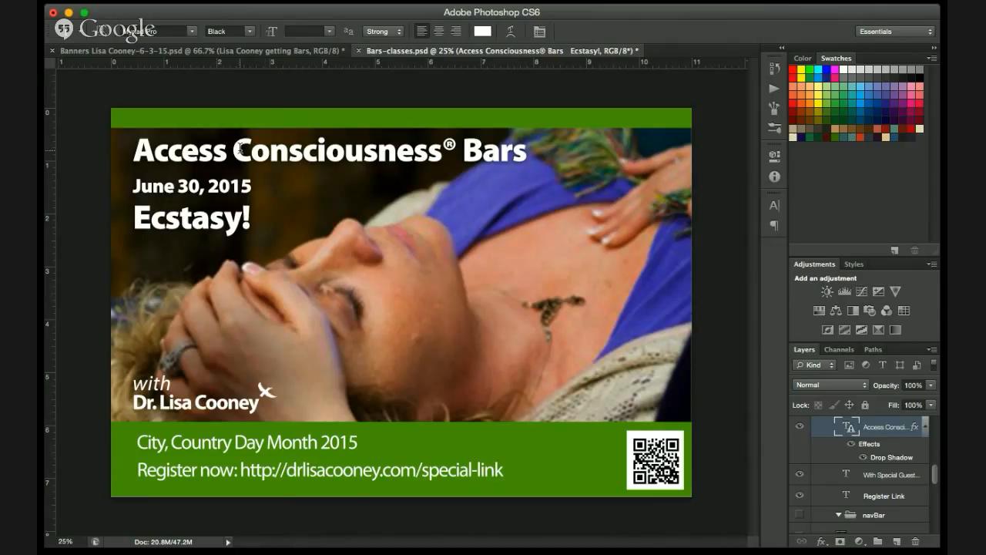
pyautogui.click(290, 51)
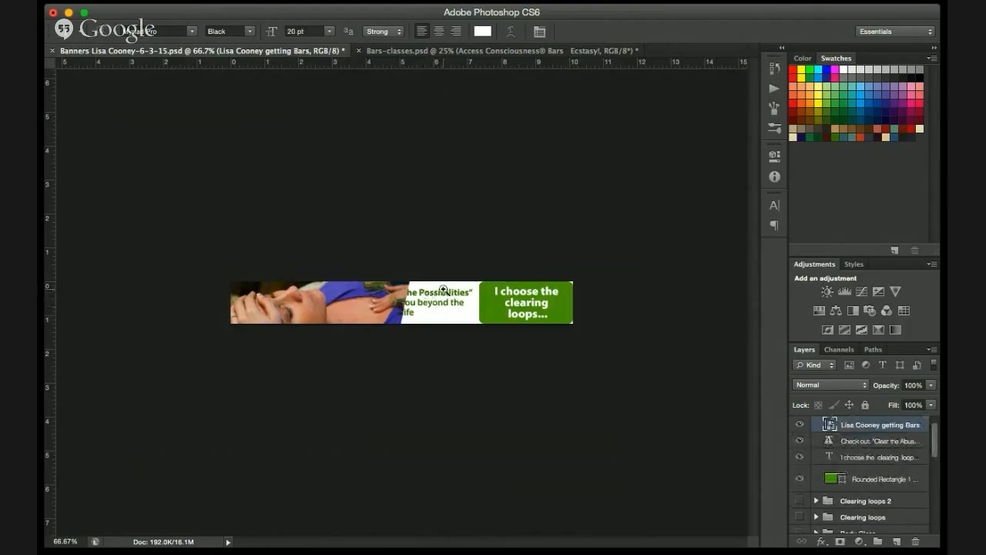
# - Hide the green rounded rectangle and its "I choose the clearing loops..." text in the Clearing loops 2 copy group
pyautogui.click(443, 290)
pyautogui.click(444, 291)
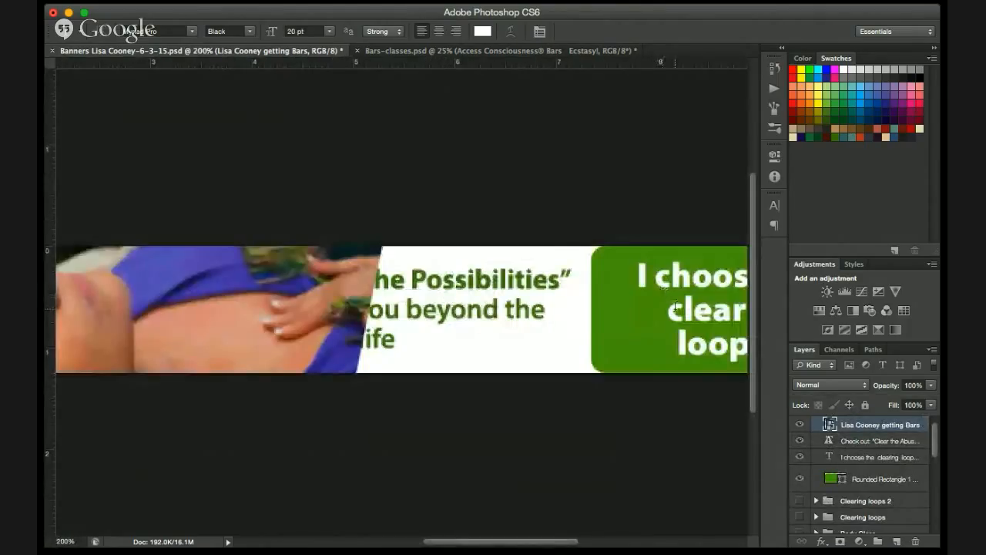
pyautogui.hscroll(5, 675, 306)
pyautogui.scroll(-1, 675, 307)
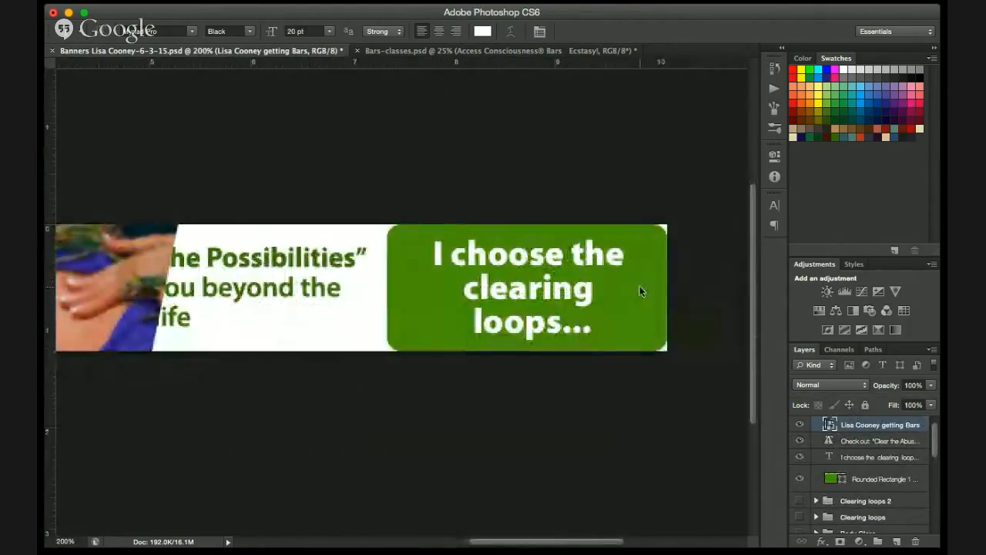
pyautogui.click(642, 291)
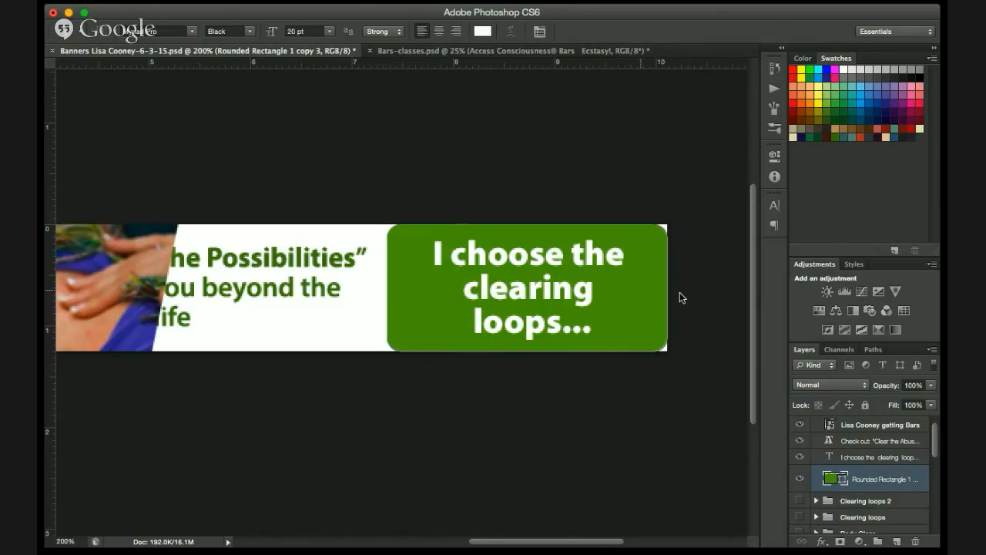
pyautogui.click(800, 479)
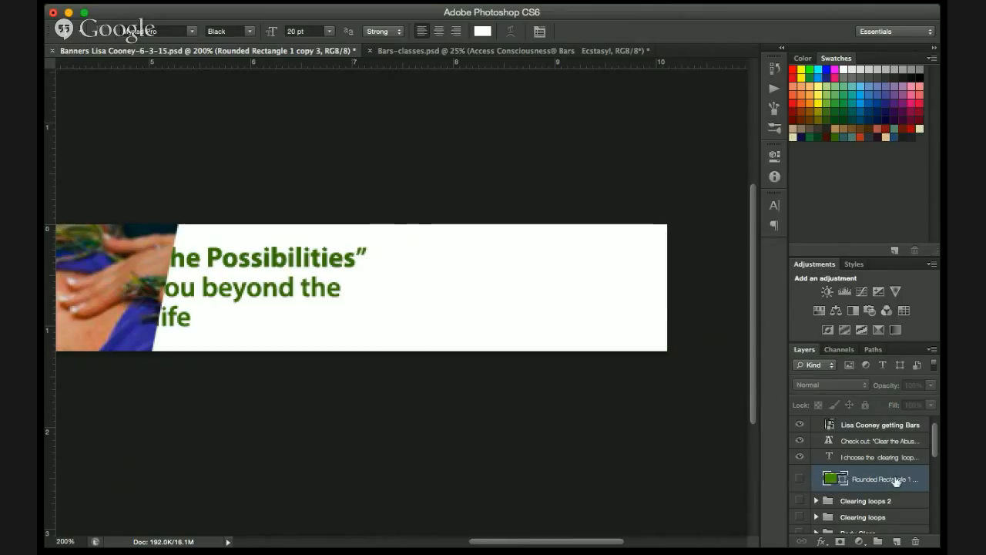
pyautogui.scroll(1, 868, 458)
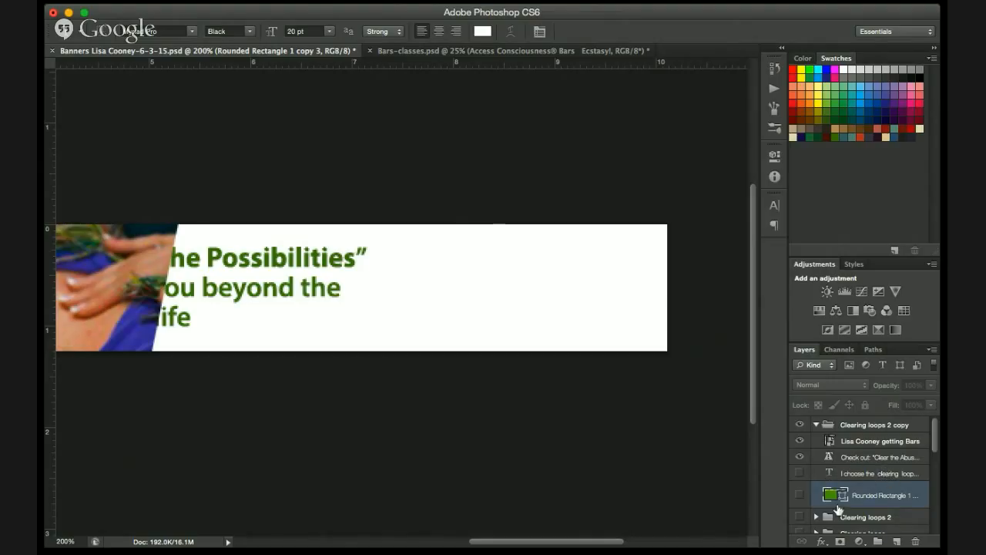
# - Move the "Clear the Abuse — Awaken the Possibilities" text layer right until its first line ends near the banner's right edge
pyautogui.click(877, 457)
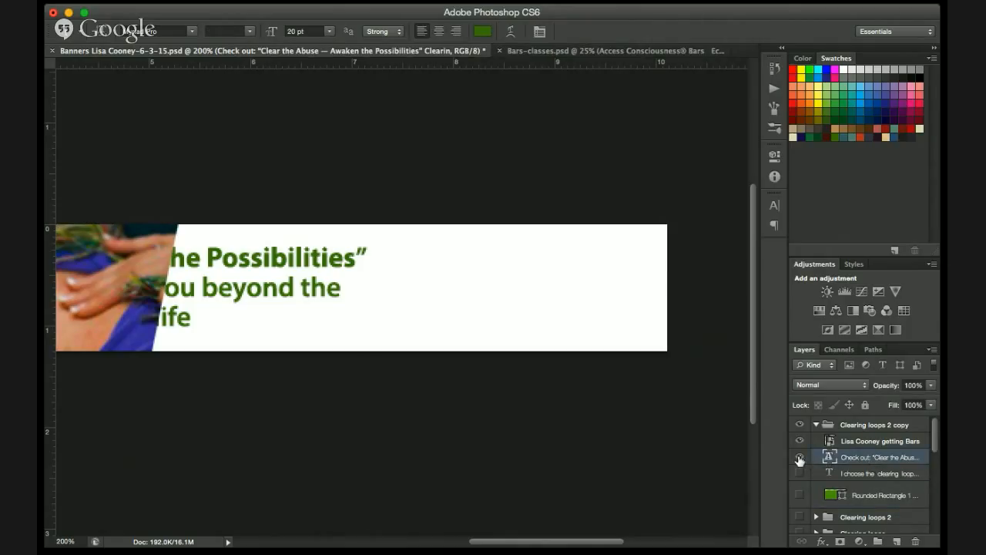
pyautogui.click(800, 457)
pyautogui.click(800, 458)
pyautogui.click(800, 458)
pyautogui.click(800, 458)
pyautogui.moveTo(264, 262); pyautogui.dragTo(542, 249)
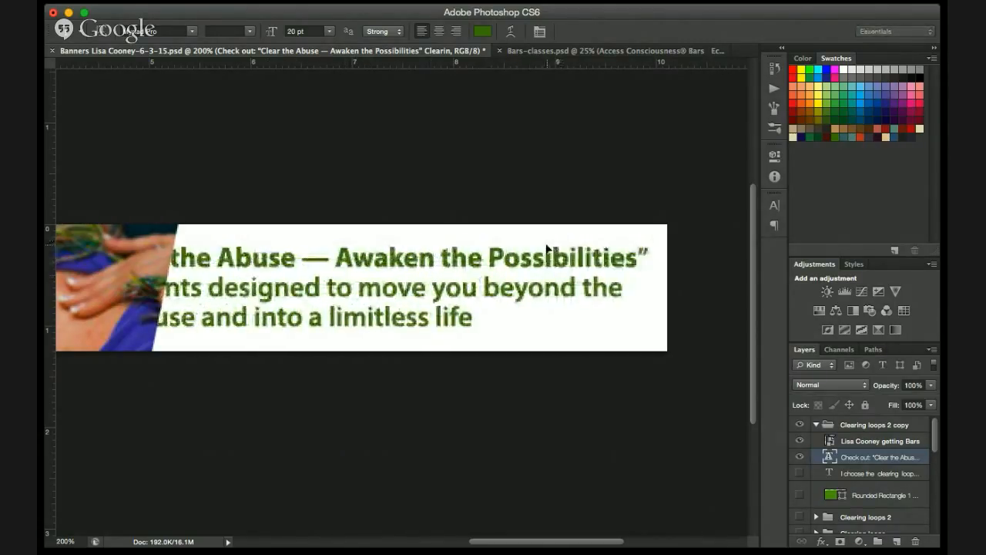
# - Delete all the wording inside the "Clear the Abuse — Awaken the Possibilities" text box
pyautogui.click(480, 305)
pyautogui.moveTo(479, 306); pyautogui.dragTo(44, 202)
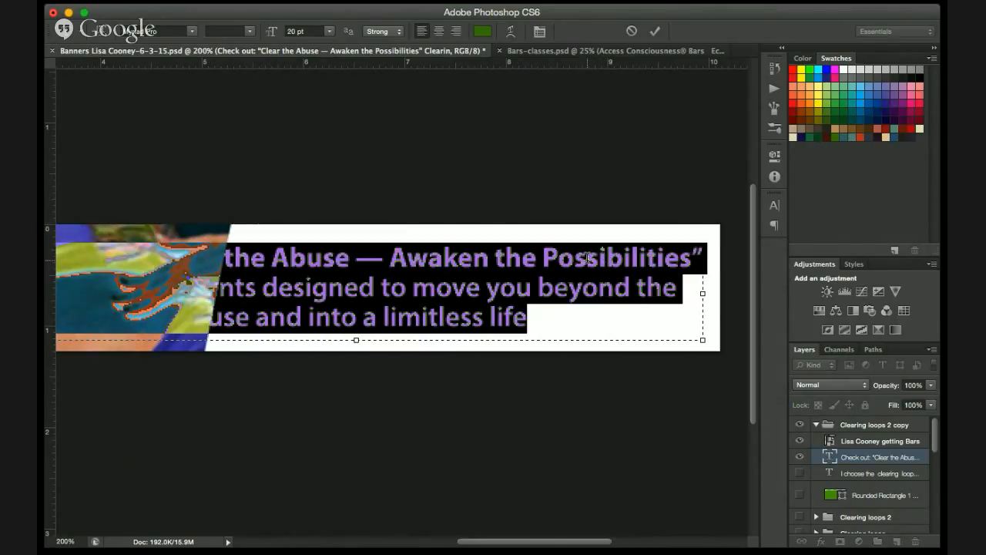
pyautogui.press('BackSpace')
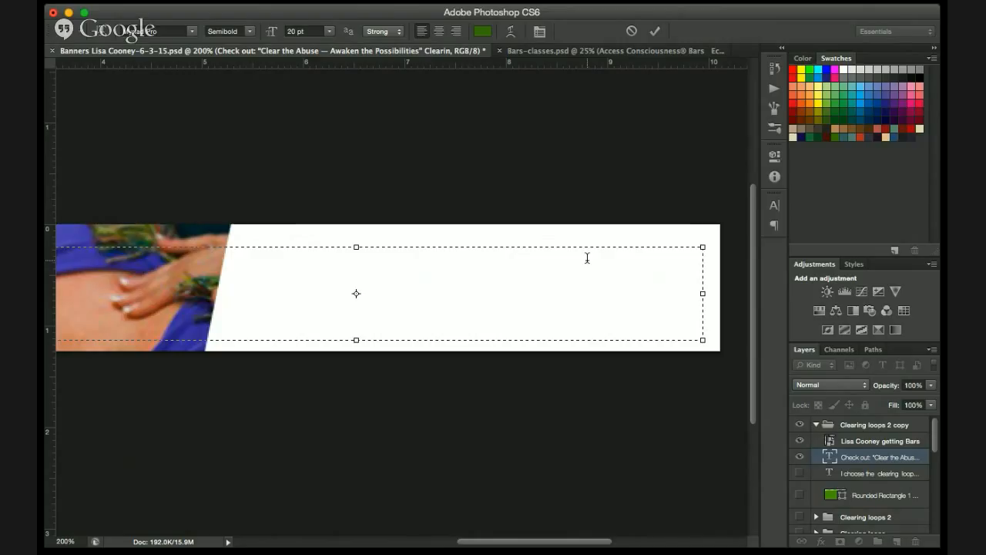
# - Narrow the text box from its left side so that it starts in the white area just right of the photo
pyautogui.hscroll(-5, 465, 348)
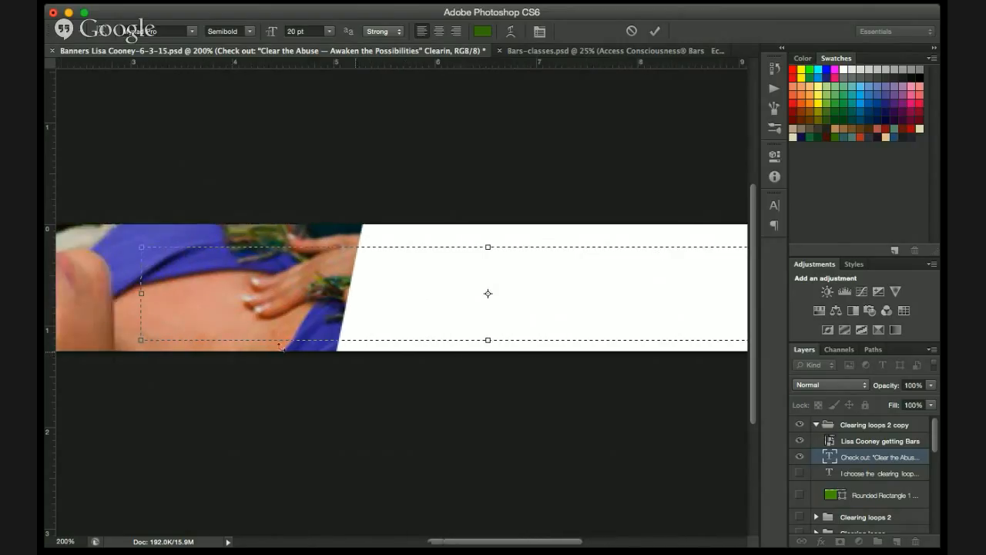
pyautogui.moveTo(141, 292); pyautogui.dragTo(205, 293)
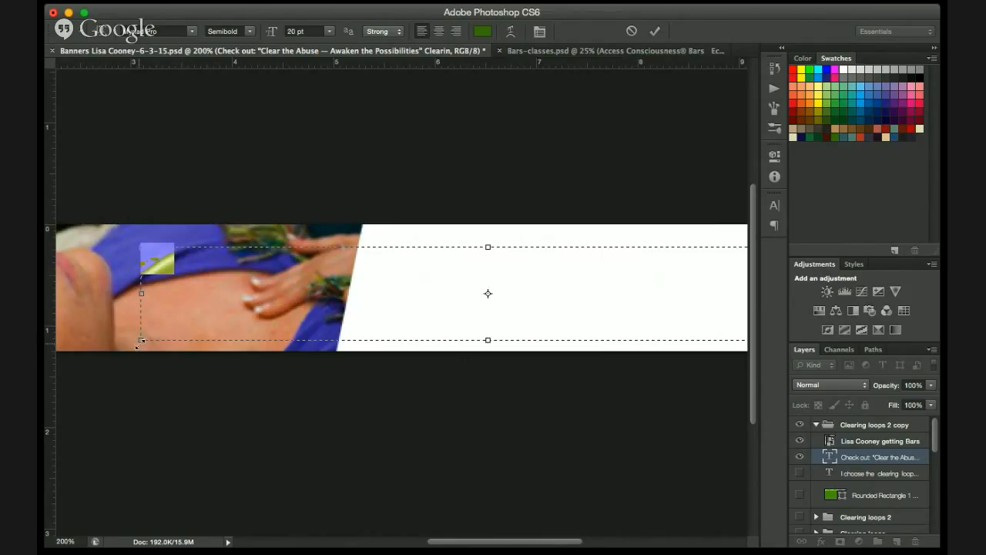
pyautogui.moveTo(137, 346); pyautogui.dragTo(387, 337)
pyautogui.hscroll(10, 388, 339)
pyautogui.scroll(-1, 388, 339)
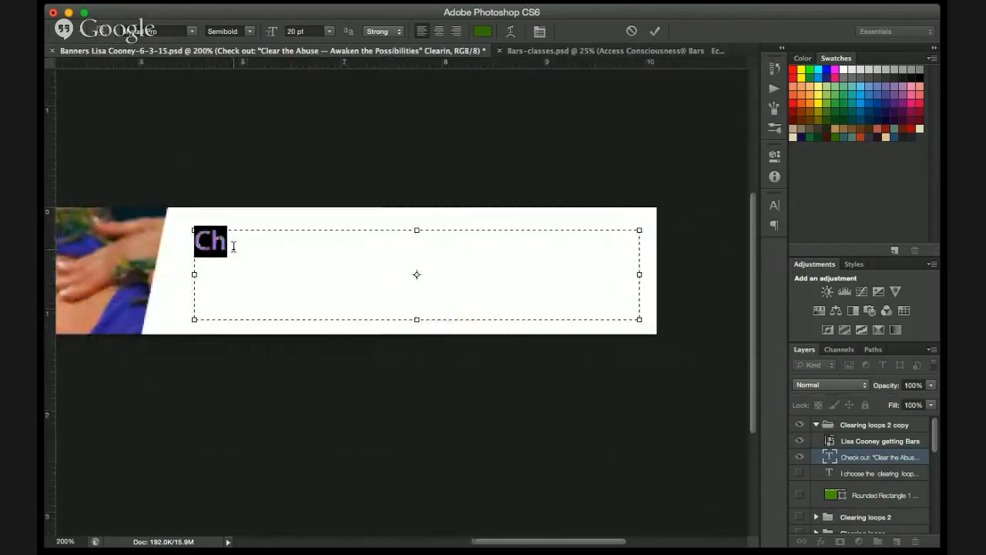
# - Enter "Access Consciousness Bars®" as the first line of the banner text, replacing the leftover characters
pyautogui.write('Acc')
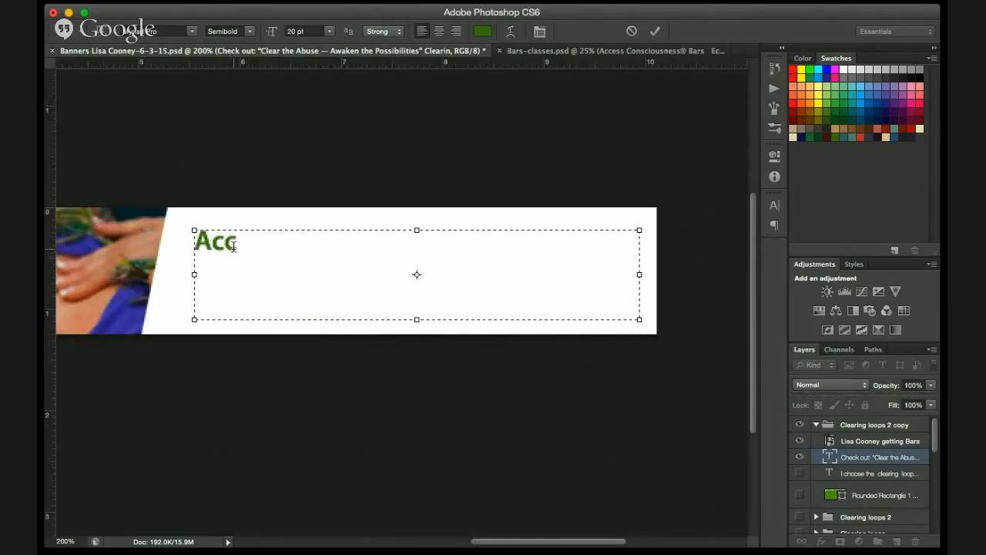
pyautogui.write('ess Co')
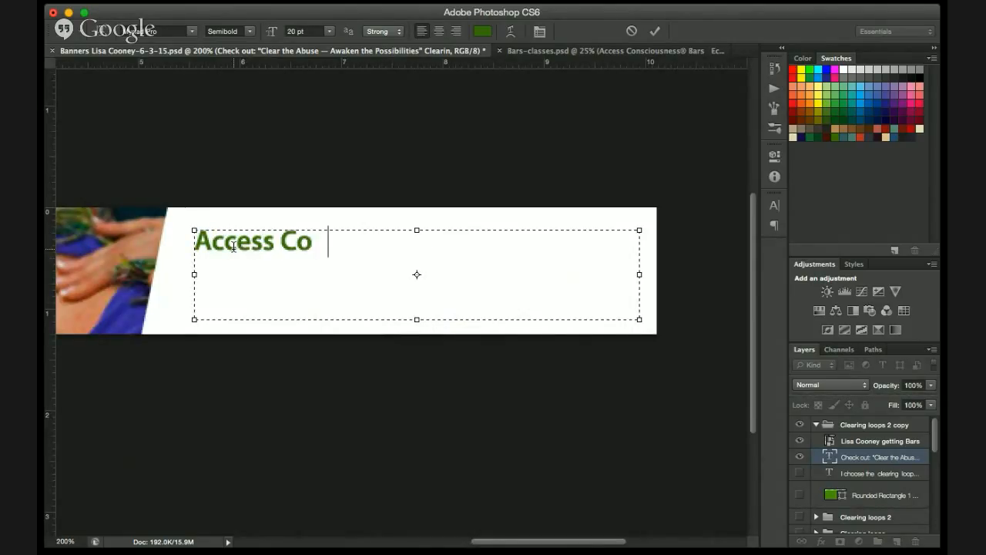
pyautogui.write('nscious')
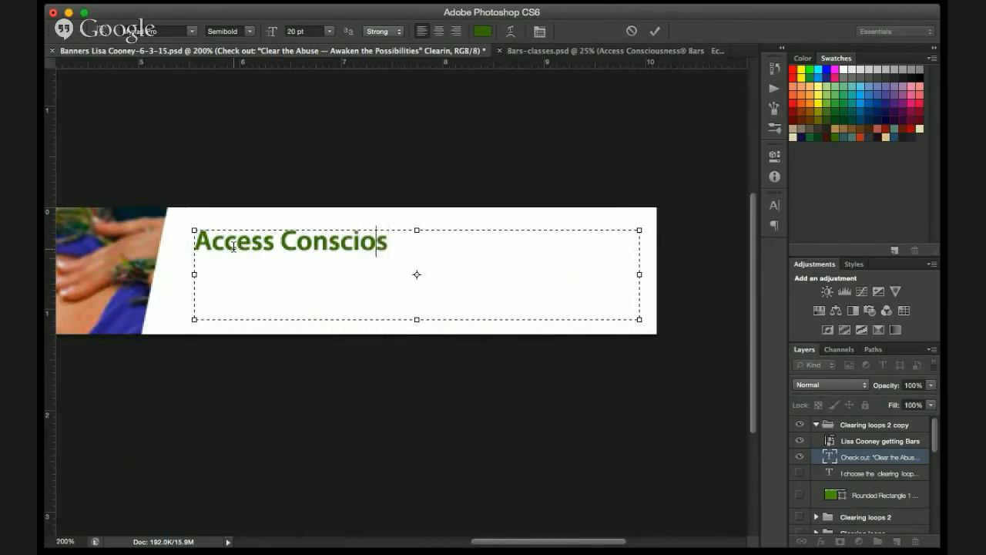
pyautogui.press('BackSpace')
pyautogui.write('un')
pyautogui.press('BackSpace')
pyautogui.write('ess Bar')
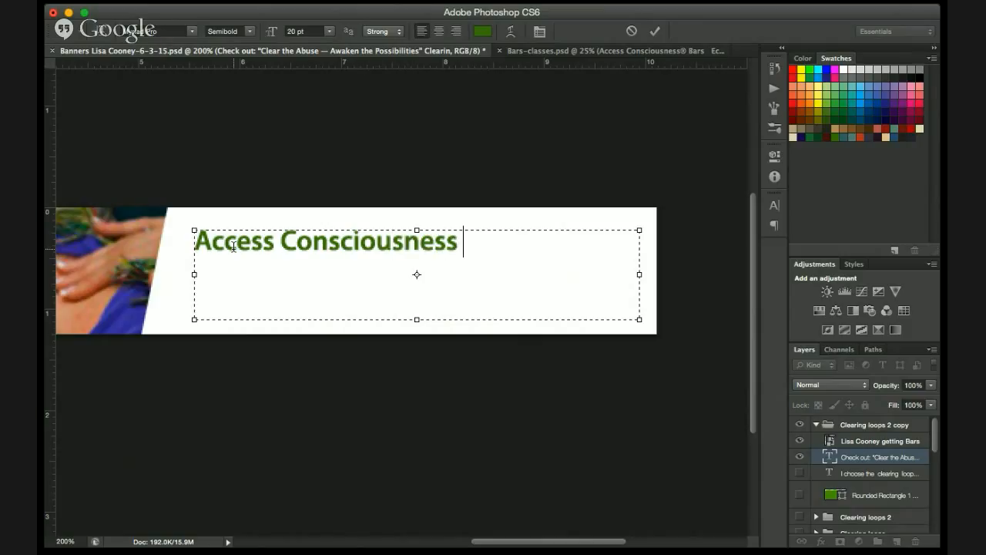
pyautogui.write('s')
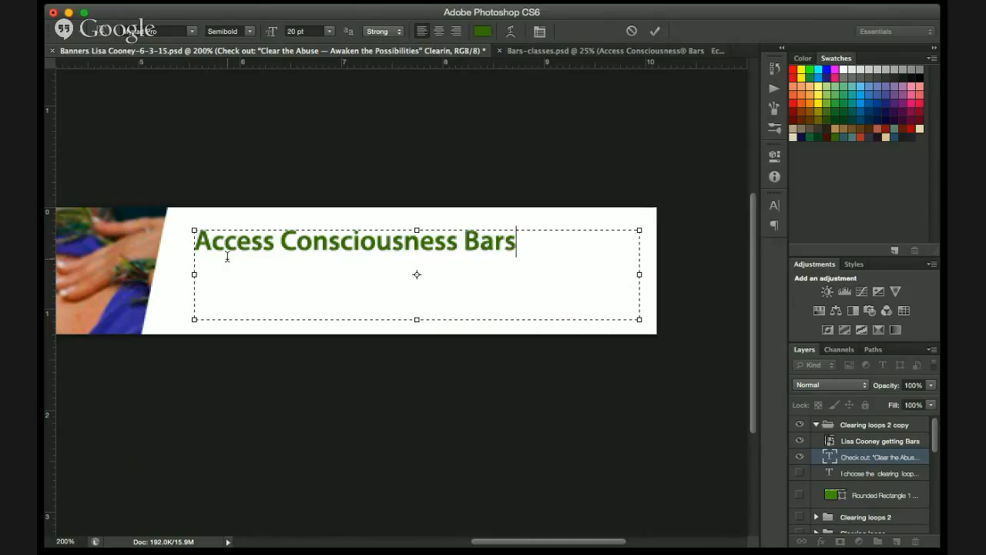
pyautogui.write('®')
# - Add "Ecstacy!" as the second line of the banner text
pyautogui.press('Return')
pyautogui.write('E')
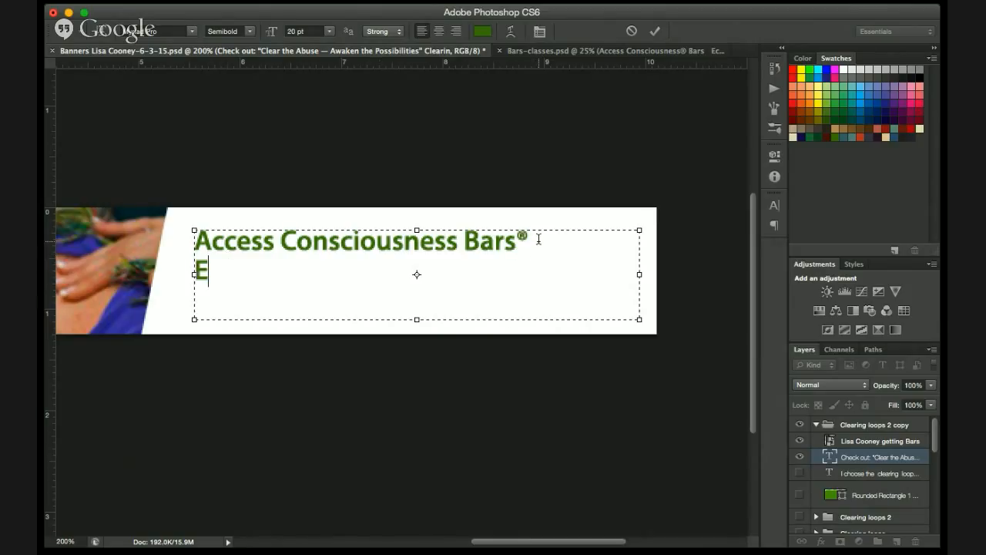
pyautogui.write('cst')
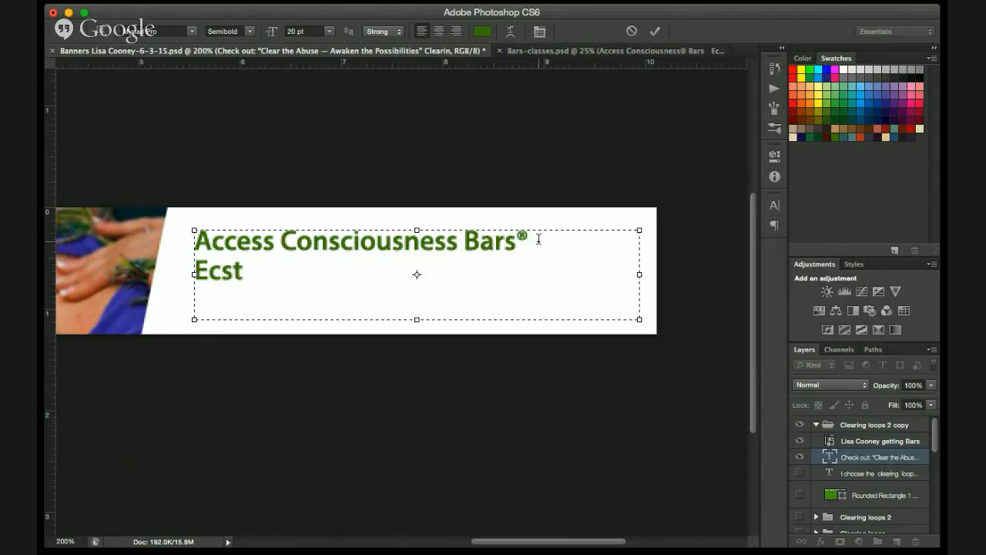
pyautogui.write('acy!')
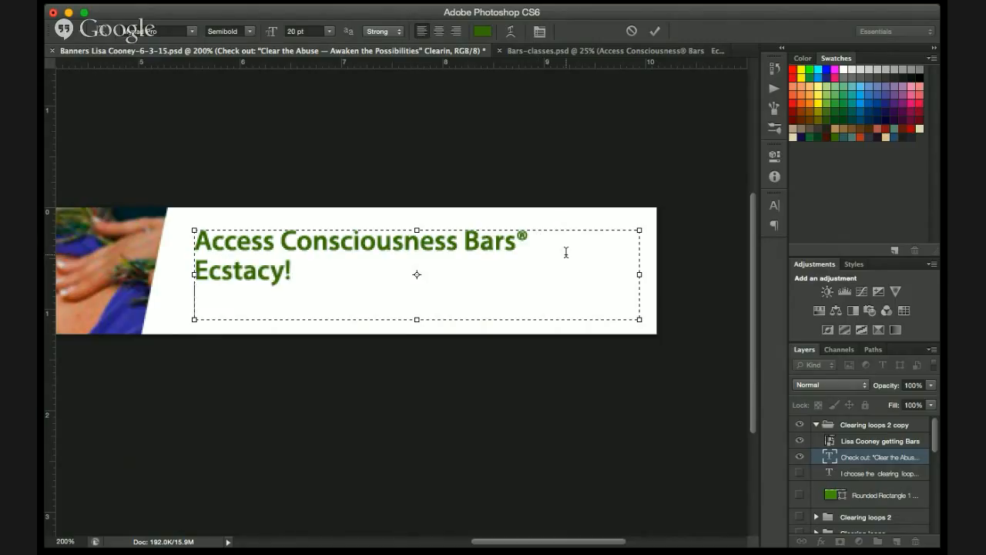
# - Add "Click to find out more" as the third line of the banner text
pyautogui.write('Clci')
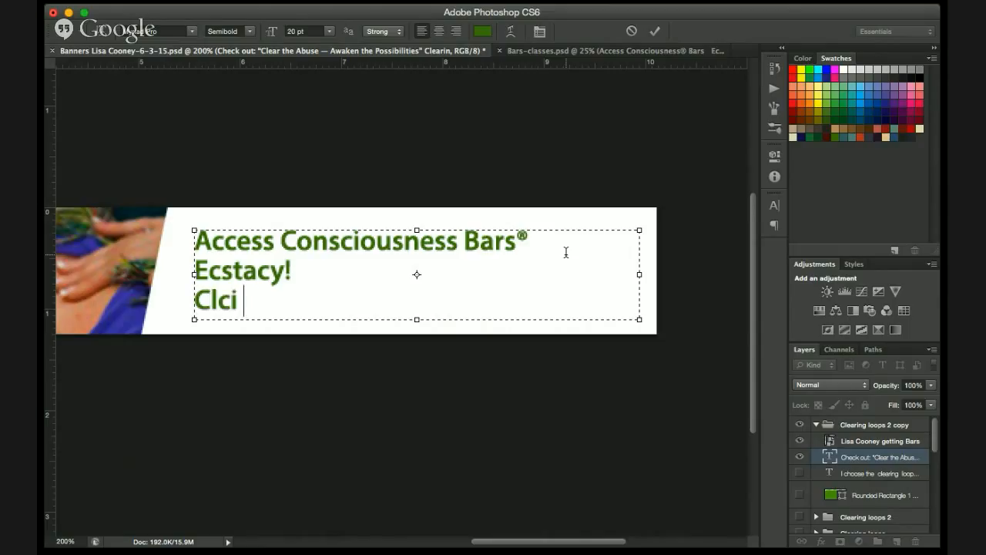
pyautogui.press('BackSpace')
pyautogui.press('Left')
pyautogui.press('Delete')
pyautogui.write('i')
pyautogui.write('ck to fi nd ou')
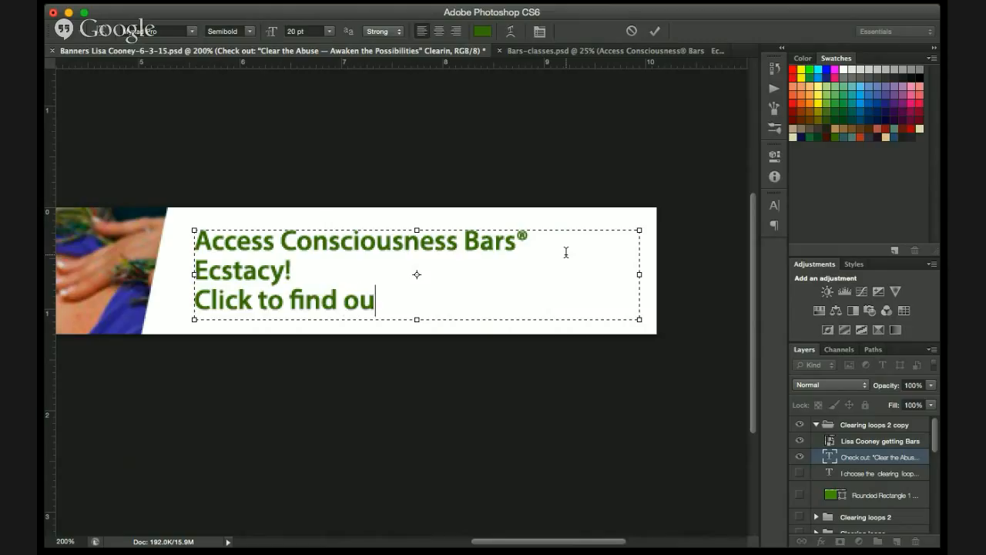
pyautogui.write('t more')
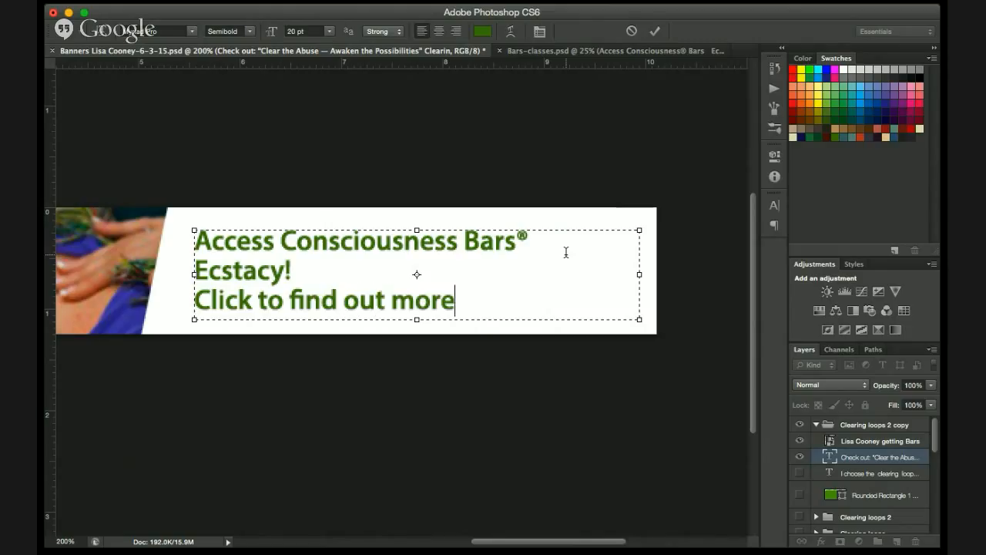
# - Right-align the "Click to find out more" line within the banner's text box
pyautogui.click(197, 300)
pyautogui.moveTo(197, 300); pyautogui.dragTo(574, 311)
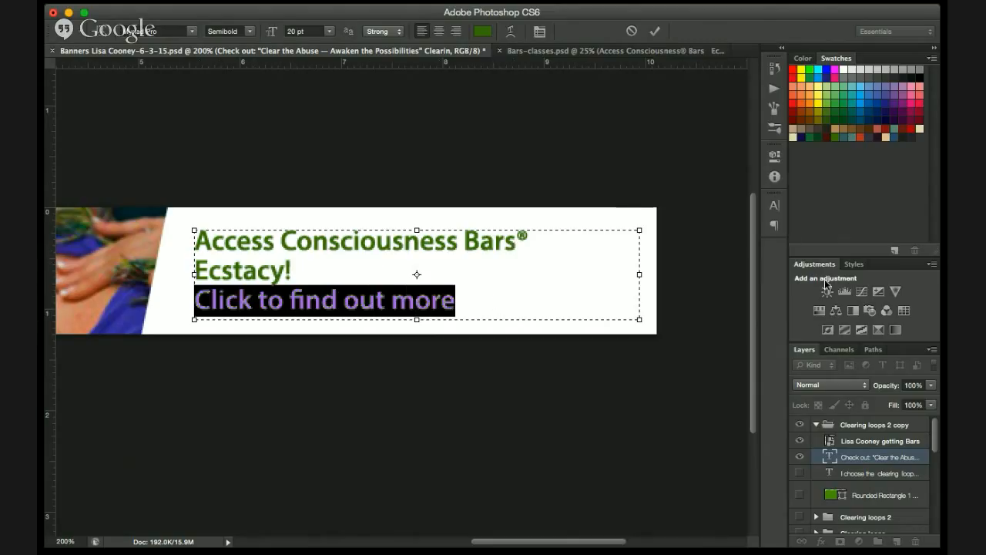
pyautogui.click(457, 32)
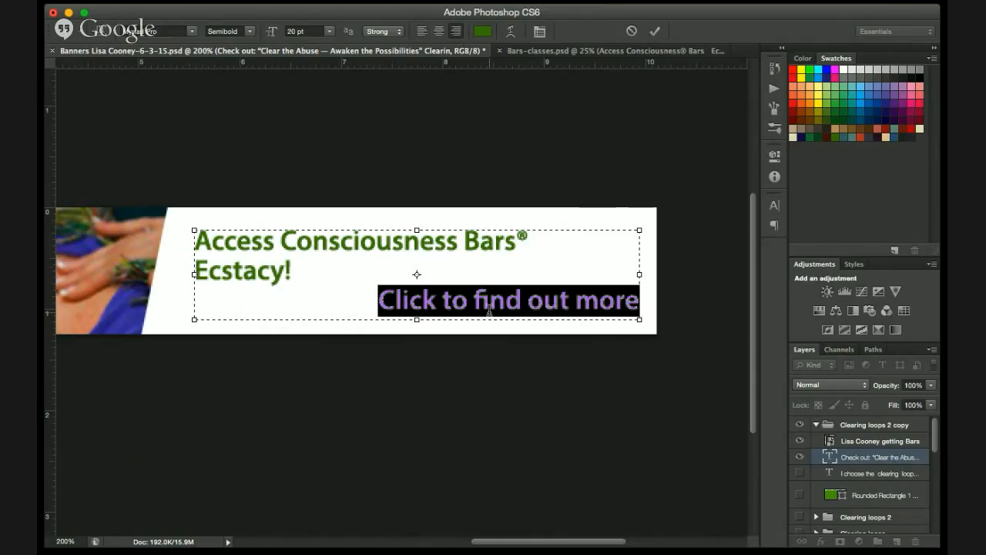
# - Set the font size of the "Ecstacy!" line to 36 pt
pyautogui.click(500, 266)
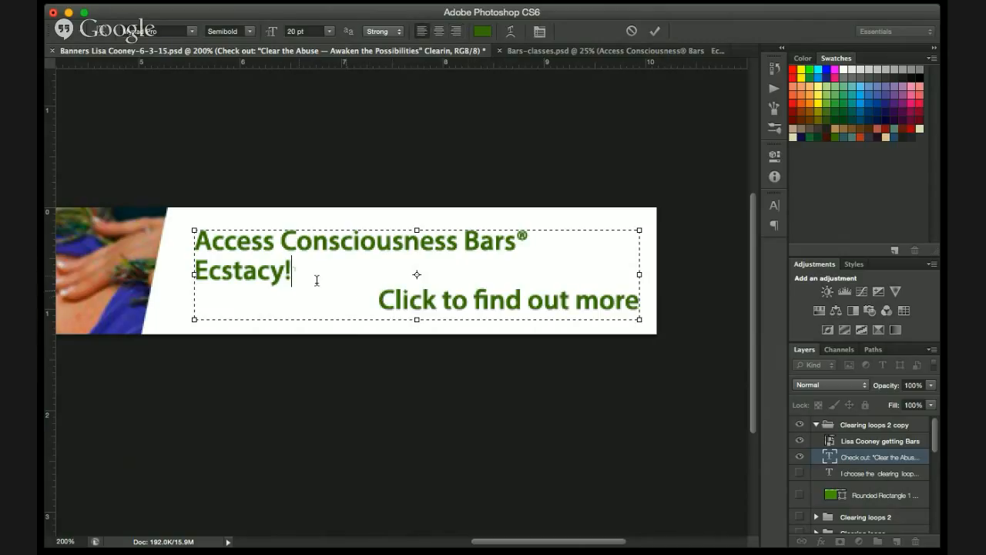
pyautogui.moveTo(291, 270); pyautogui.dragTo(179, 272)
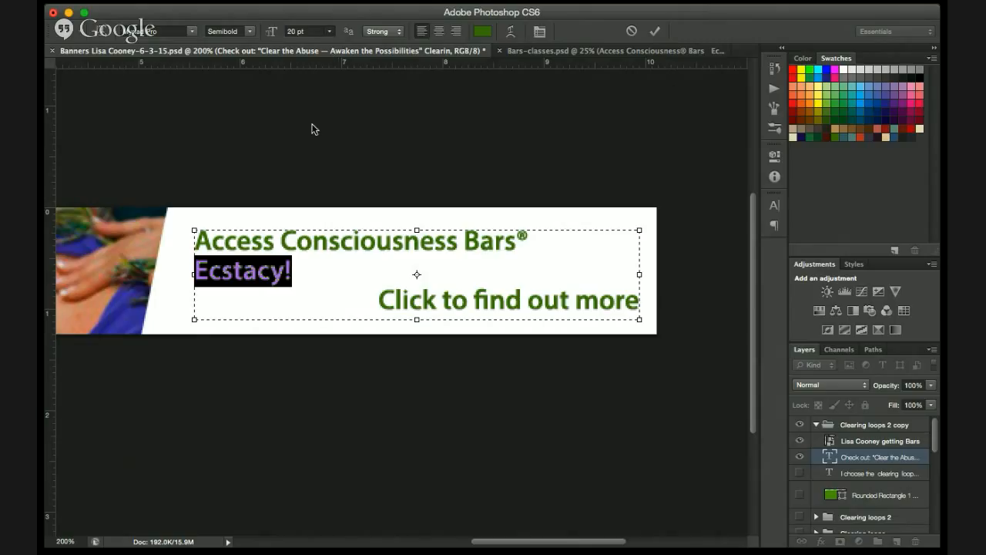
pyautogui.click(315, 149)
# - Increase the leading of the "Ecstacy!" line until it clears the line above
pyautogui.click(195, 270)
pyautogui.moveTo(208, 268); pyautogui.dragTo(372, 266)
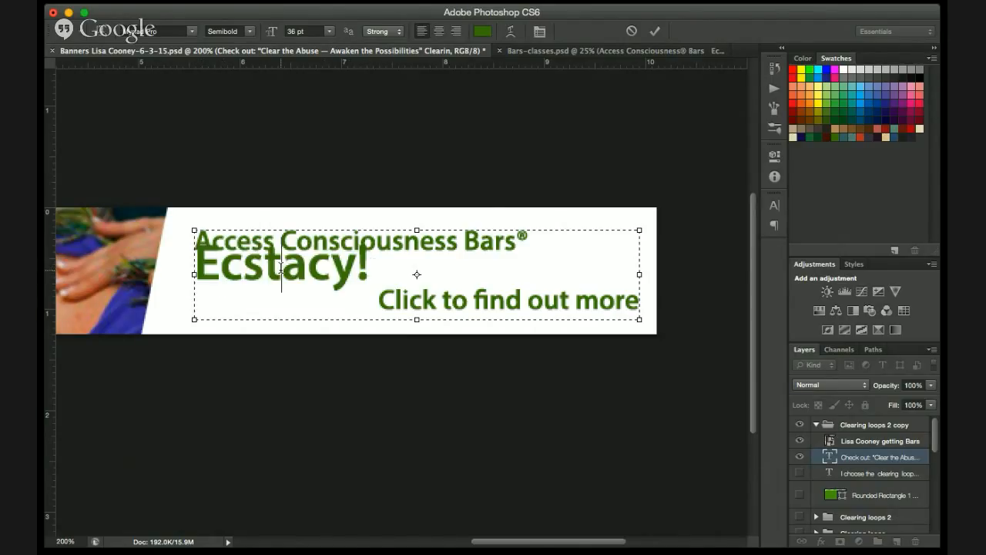
pyautogui.doubleClick(282, 267)
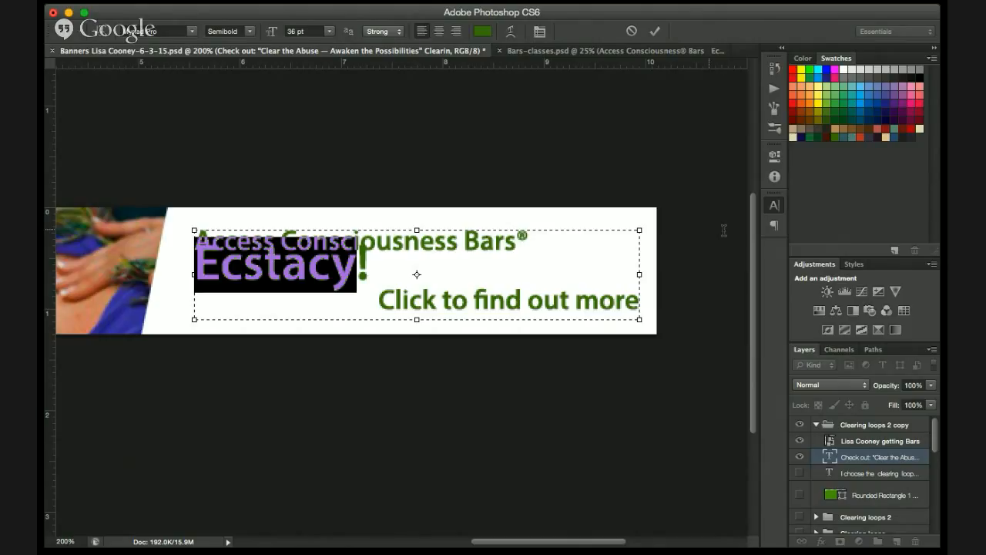
pyautogui.hotkey('alt', 'Down')
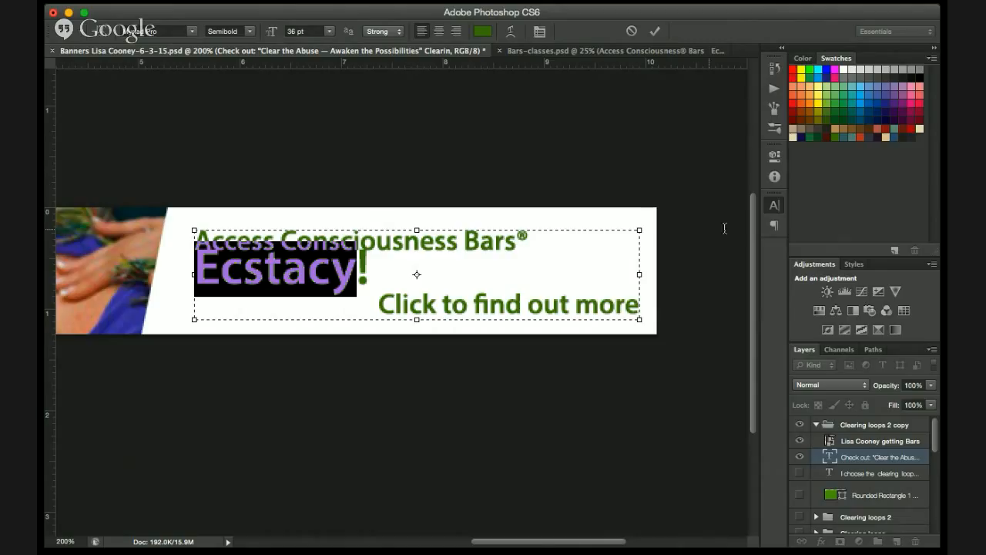
pyautogui.hotkey('alt', 'Up')
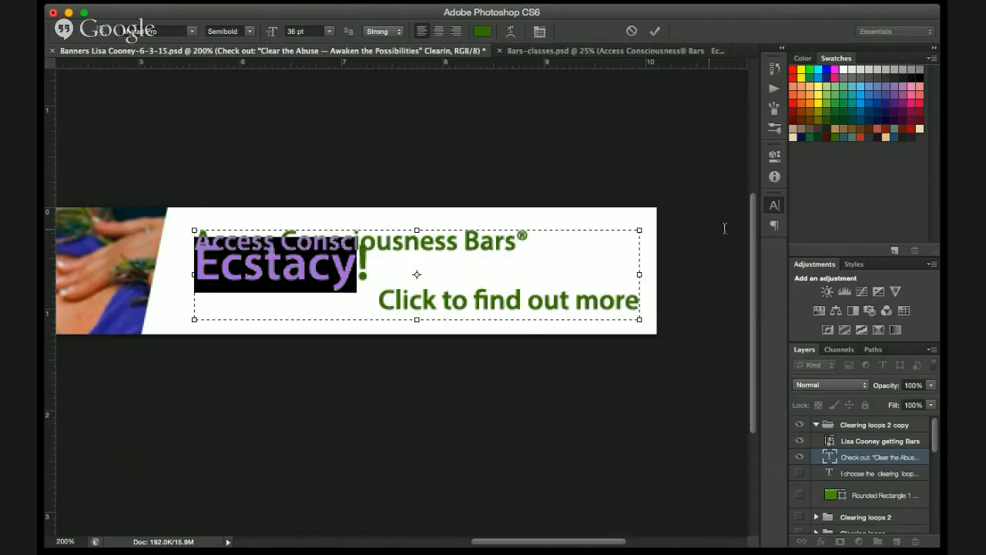
pyautogui.hotkey('alt', 'Down')
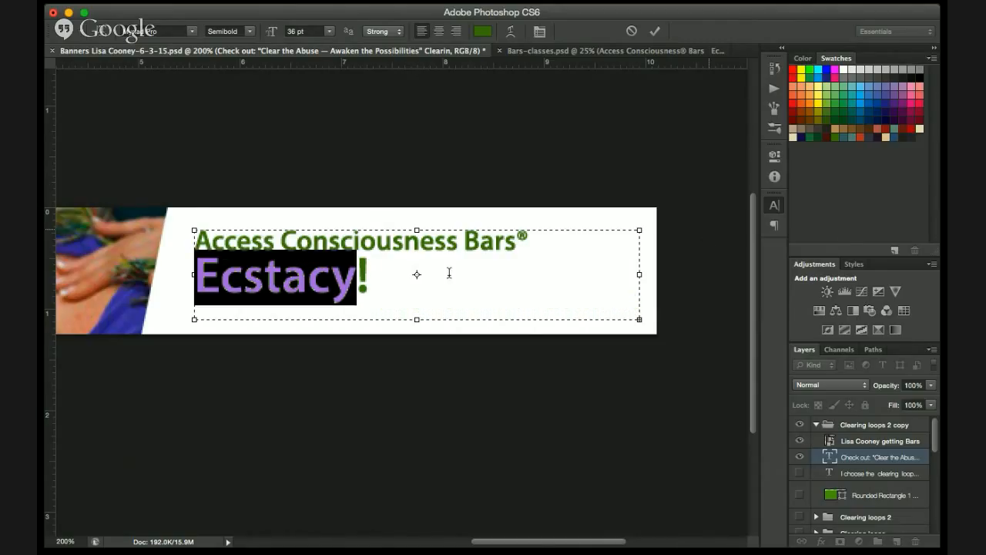
# - Extend the text box downward past the banner's lower edge so the third text line fits
pyautogui.scroll(3, 401, 277)
pyautogui.scroll(2, 407, 291)
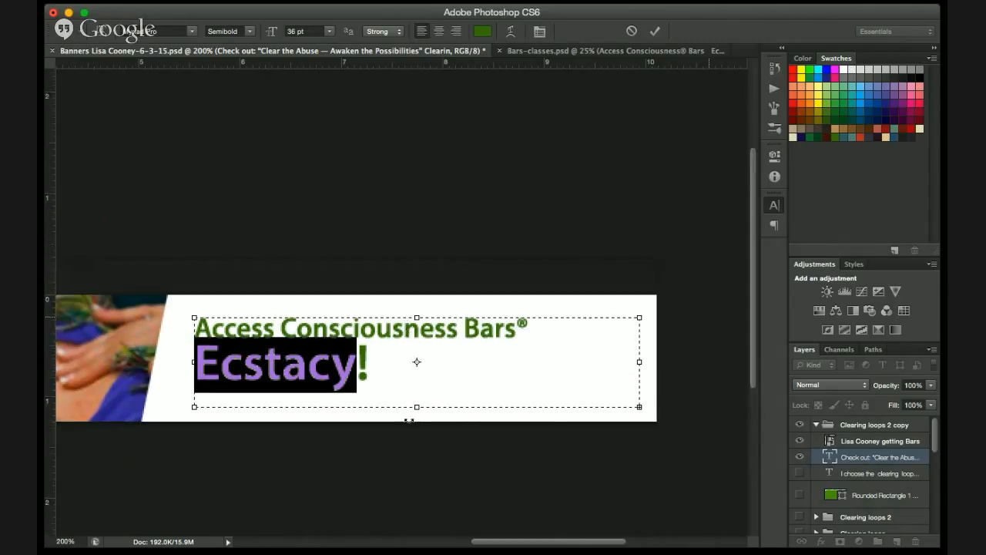
pyautogui.moveTo(417, 408); pyautogui.dragTo(417, 443)
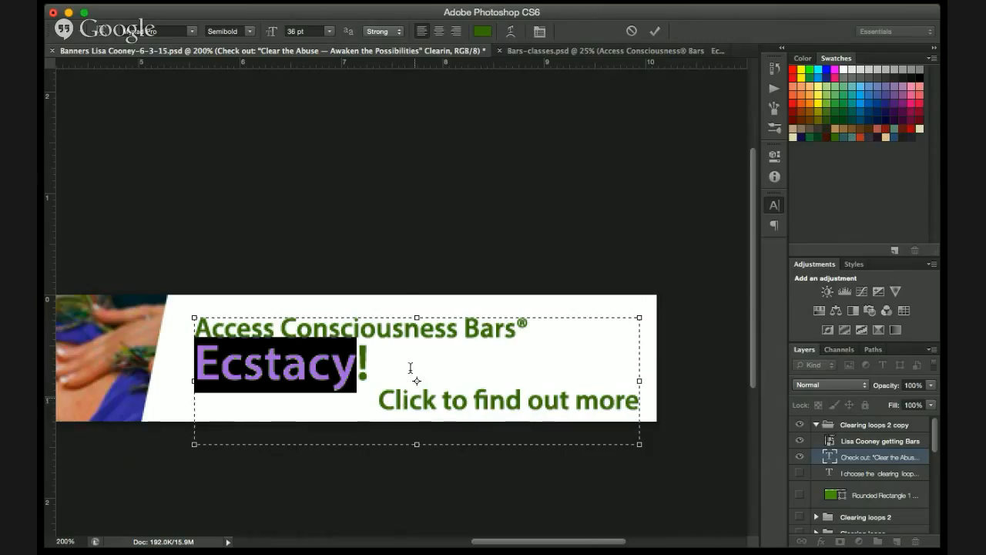
pyautogui.click(374, 330)
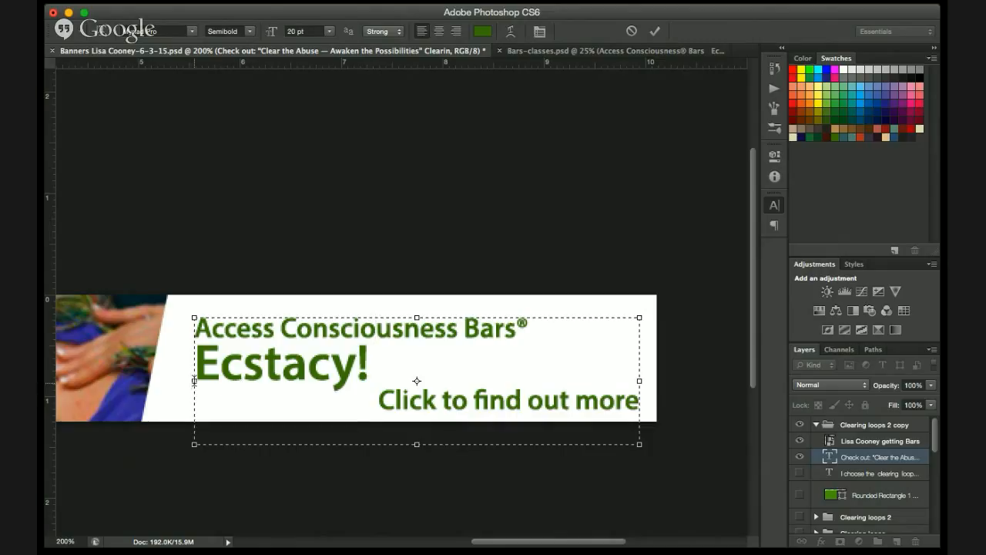
# - Shorten the text box so it ends at the banner's lower edge, and commit the text edits
pyautogui.moveTo(207, 381); pyautogui.dragTo(223, 379)
pyautogui.click(197, 379)
pyautogui.moveTo(416, 444); pyautogui.dragTo(416, 420)
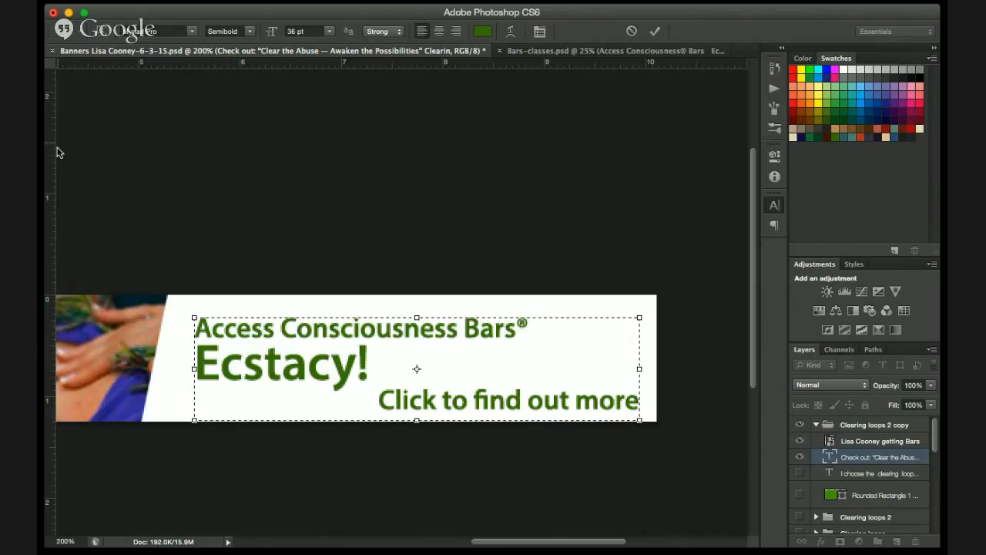
pyautogui.keyDown('alt'); pyautogui.keyDown('super'); pyautogui.click(154, 353); pyautogui.keyUp('super'); pyautogui.keyUp('alt')
pyautogui.keyDown('alt'); pyautogui.keyDown('super'); pyautogui.click(154, 352); pyautogui.keyUp('super'); pyautogui.keyUp('alt')
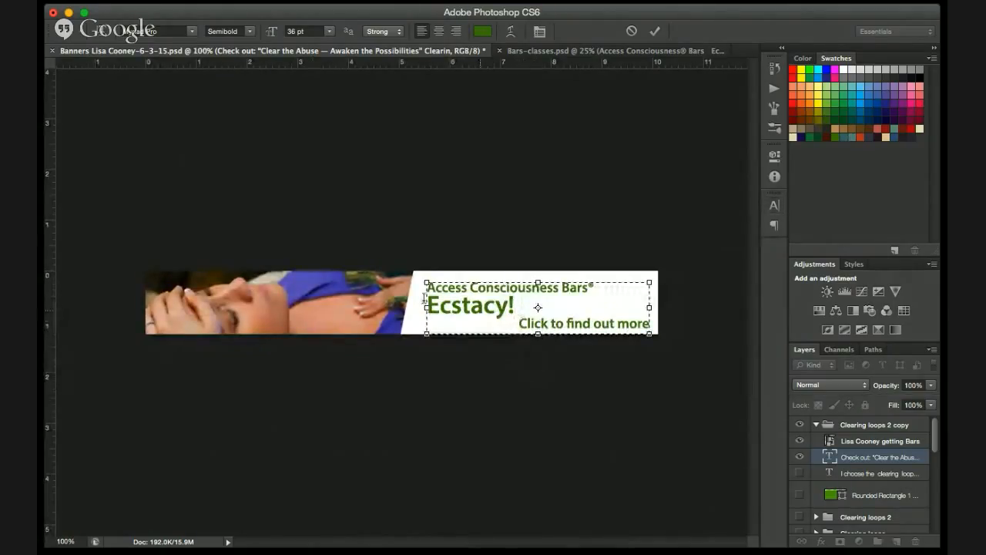
pyautogui.click(127, 204)
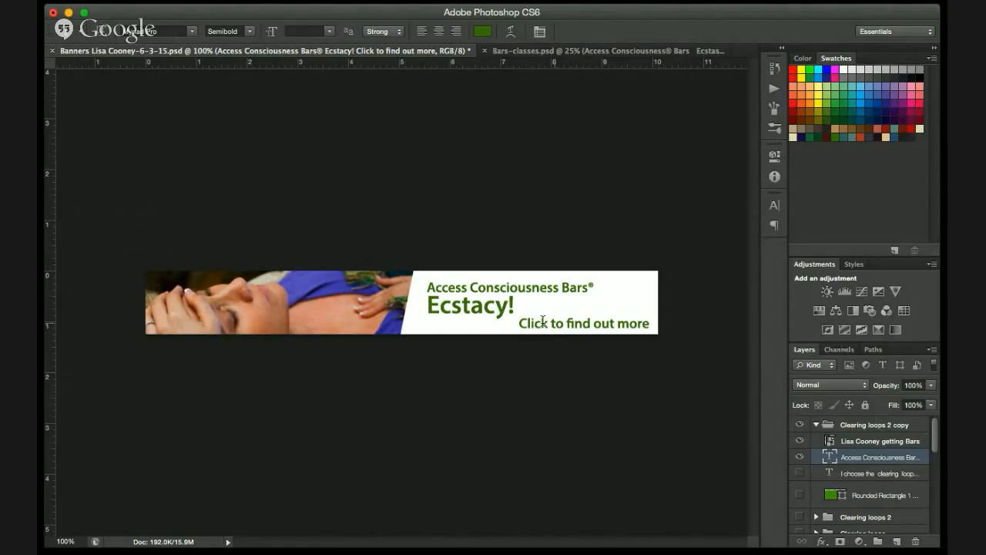
# - Underline the "Click to find out more" line and commit the text edit
pyautogui.moveTo(521, 323); pyautogui.dragTo(678, 324)
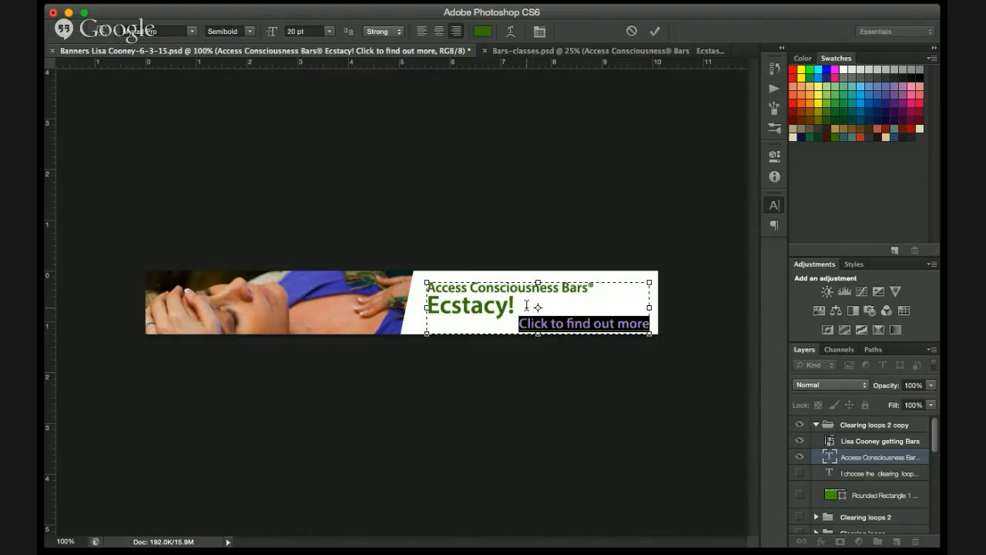
pyautogui.click(527, 305)
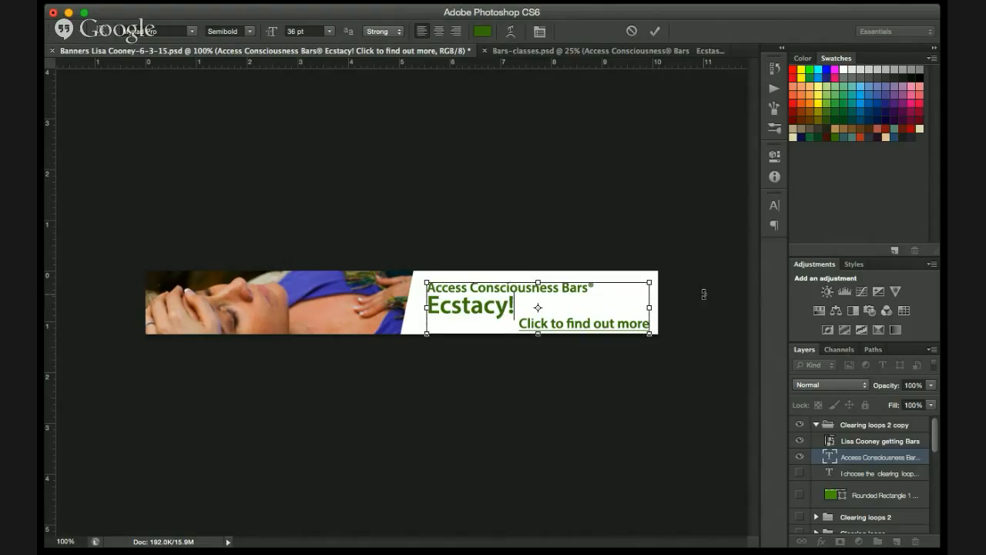
pyautogui.click(703, 295)
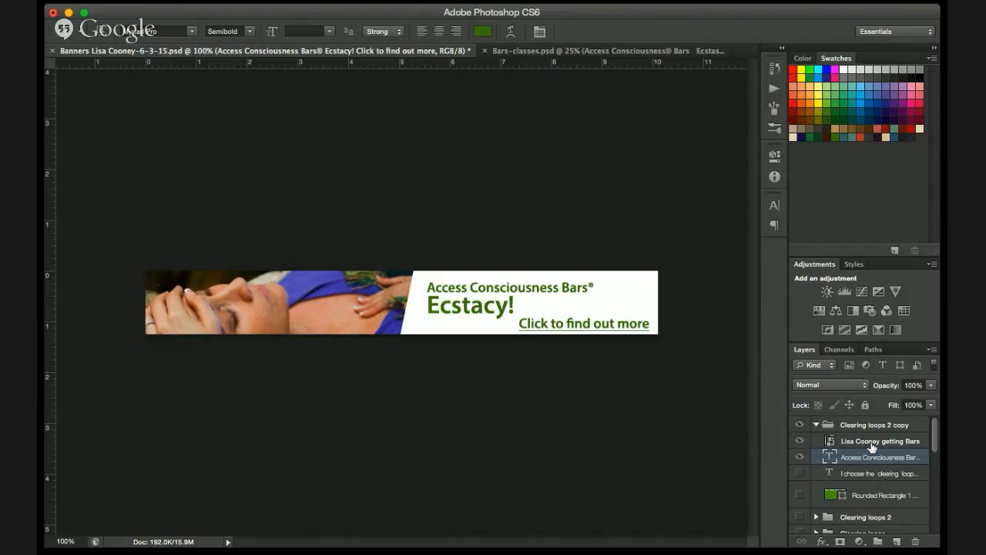
# - Select the photo layer and turn its visibility off and on again to identify its content
pyautogui.click(869, 442)
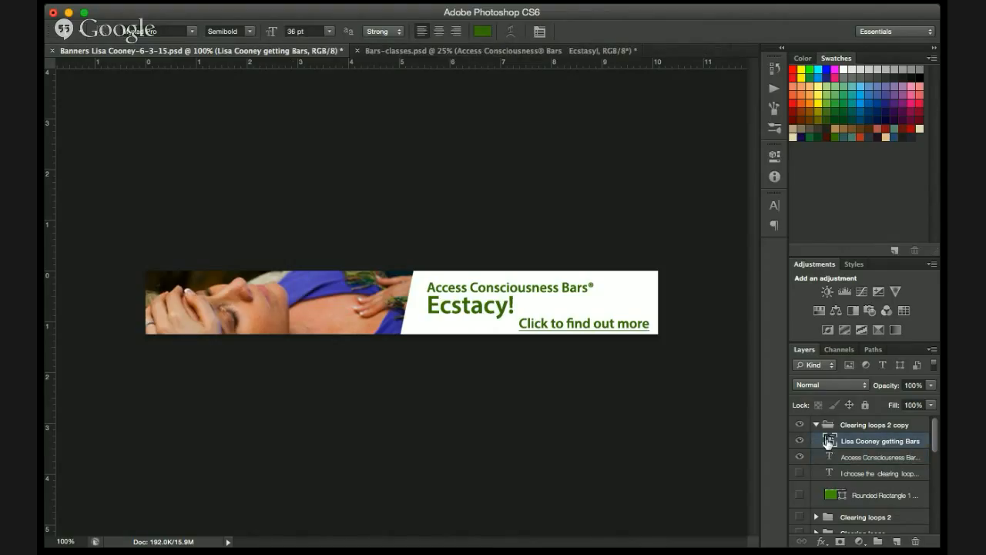
pyautogui.click(801, 443)
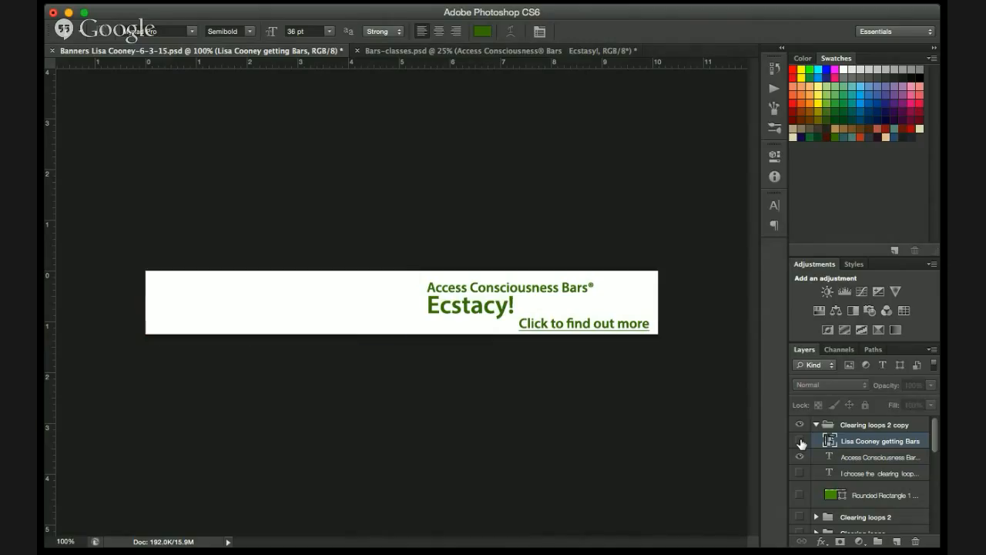
pyautogui.click(800, 442)
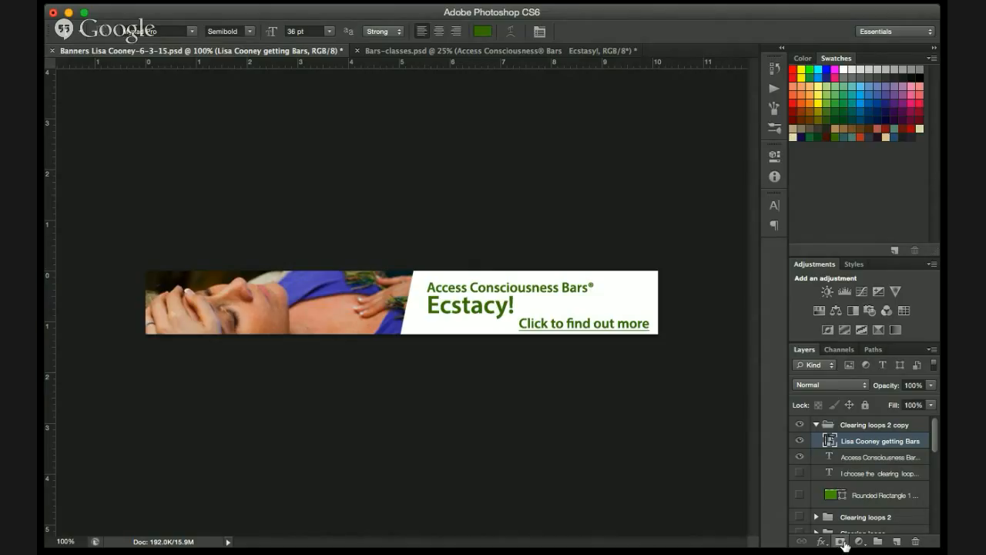
# - Add a layer mask to the photo layer and make the mask active for editing
pyautogui.click(842, 542)
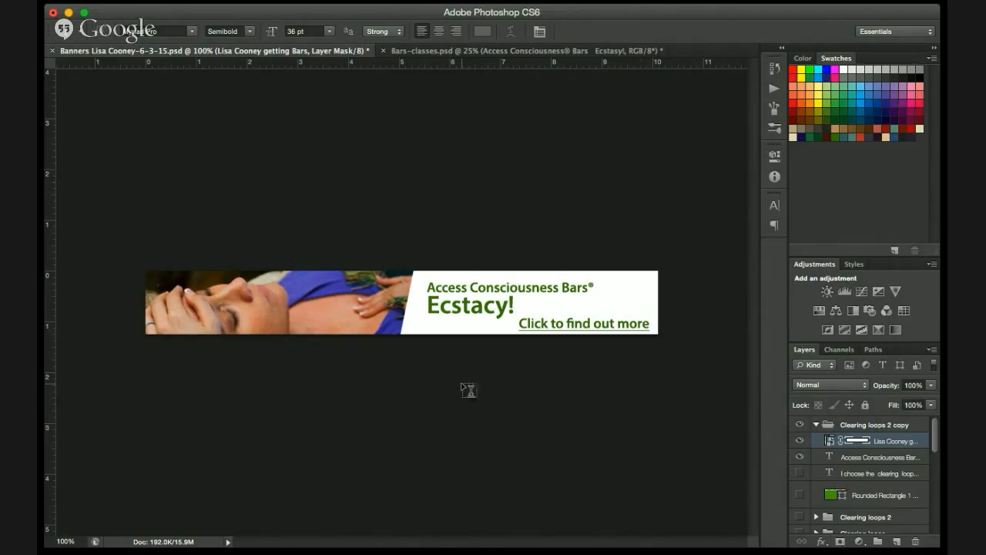
pyautogui.click(829, 442)
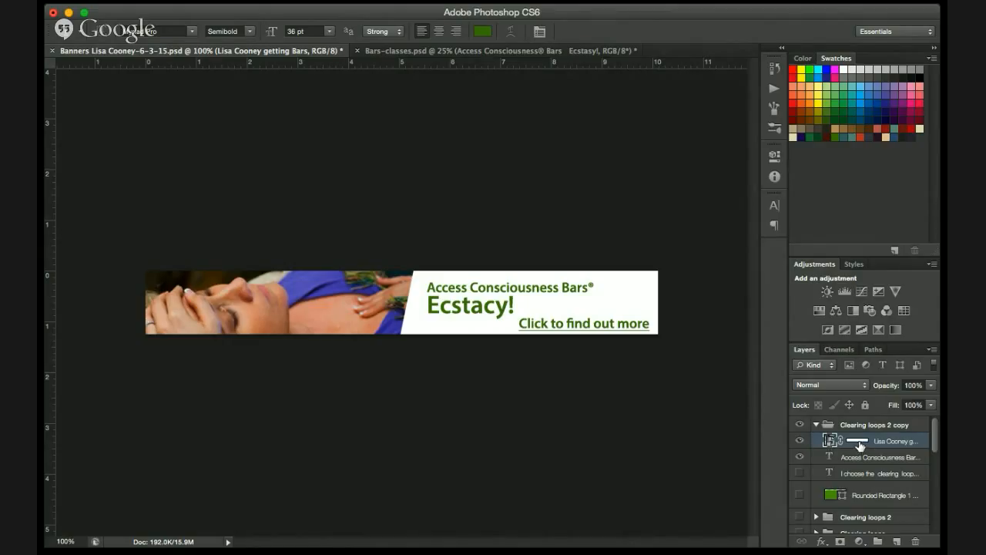
pyautogui.click(860, 445)
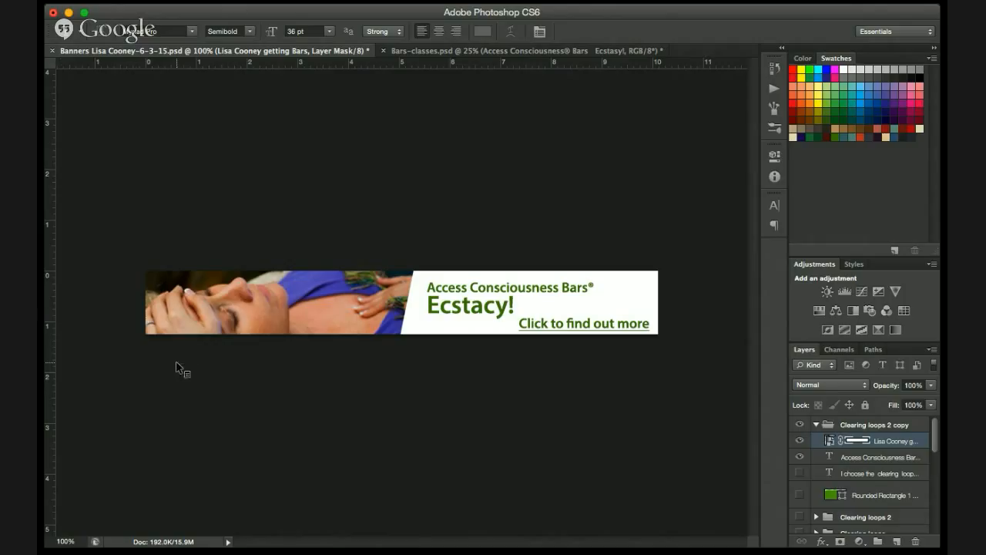
# - Fade the photo's right edge into the white background with a short horizontal linear gradient on the layer mask
pyautogui.press('g')
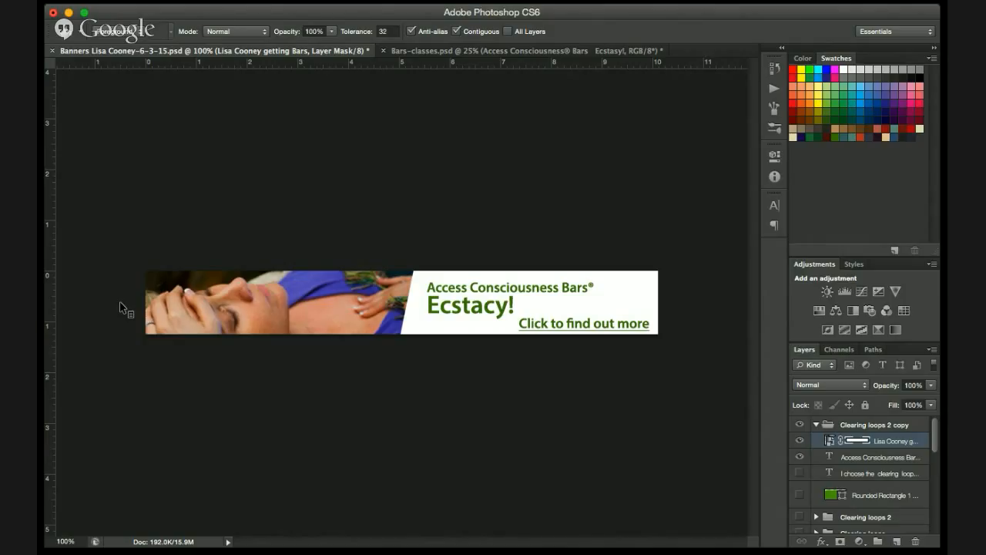
pyautogui.hotkey('shift', 'g')
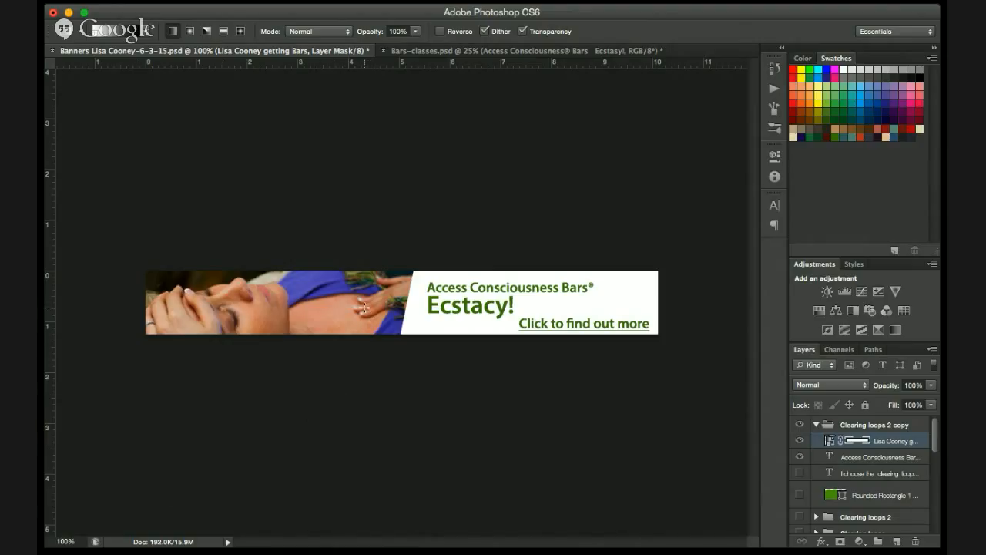
pyautogui.moveTo(361, 302); pyautogui.dragTo(403, 304)
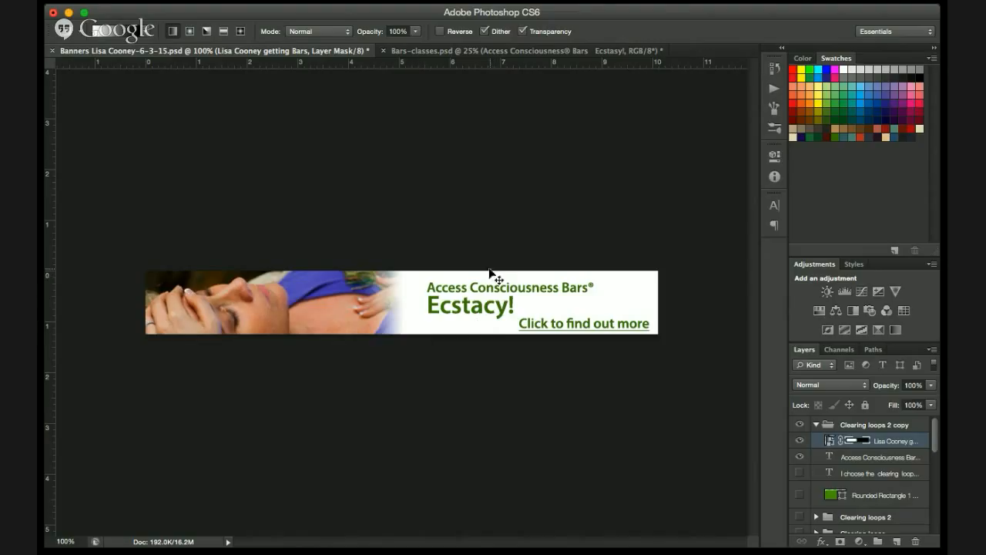
# - Move the banner text slightly left toward the faded photo edge and save the document
pyautogui.keyDown('super'); pyautogui.click(479, 309); pyautogui.keyUp('super')
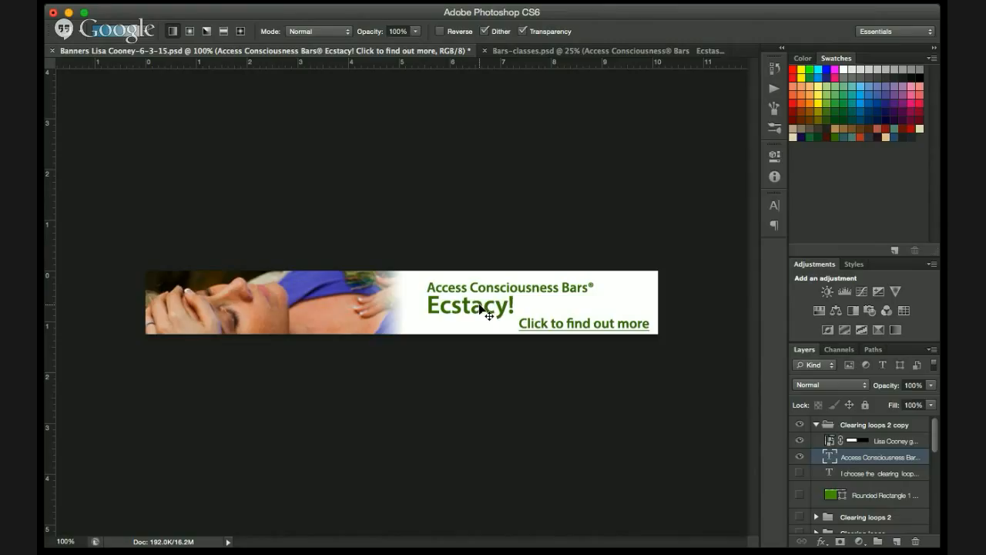
pyautogui.moveTo(479, 309); pyautogui.dragTo(472, 311)
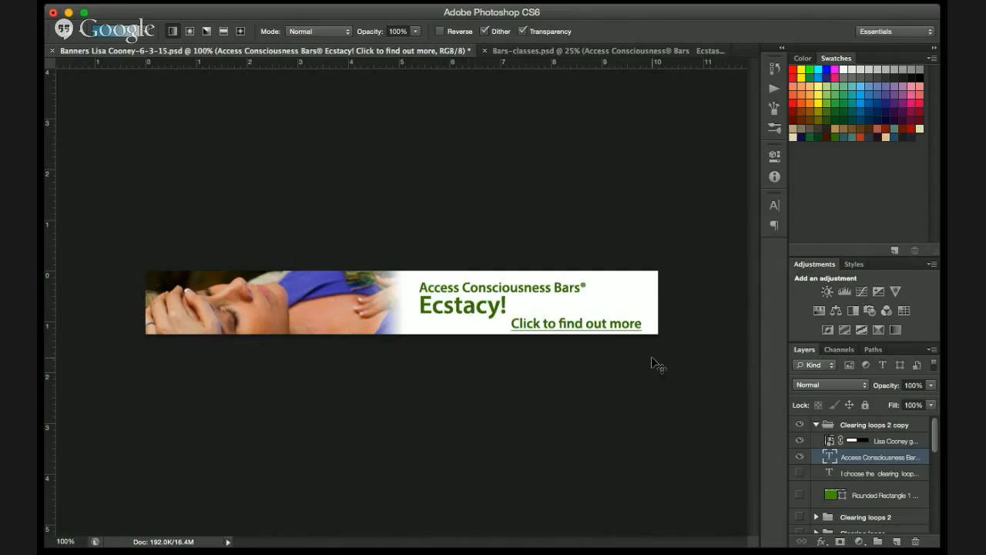
pyautogui.press('super+s')
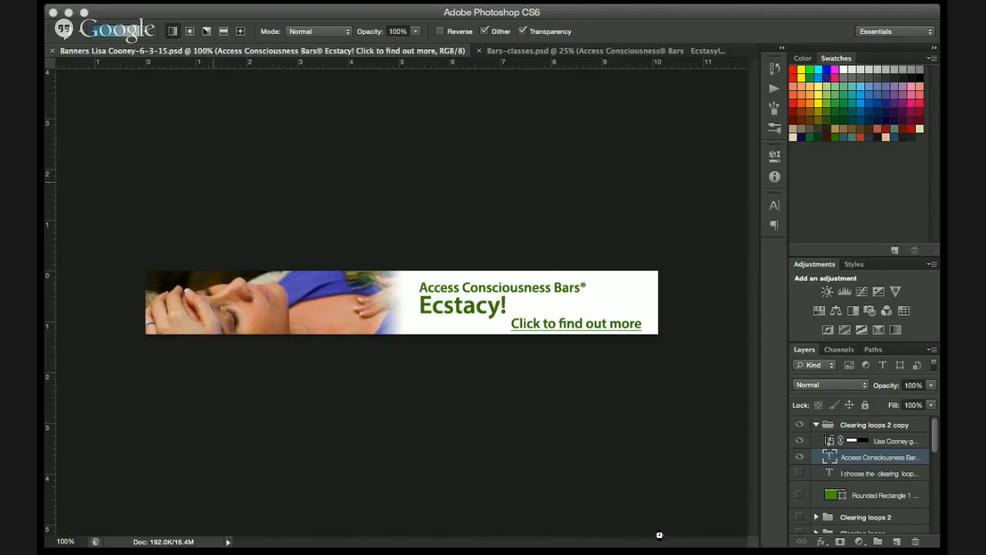
pyautogui.click(650, 530)
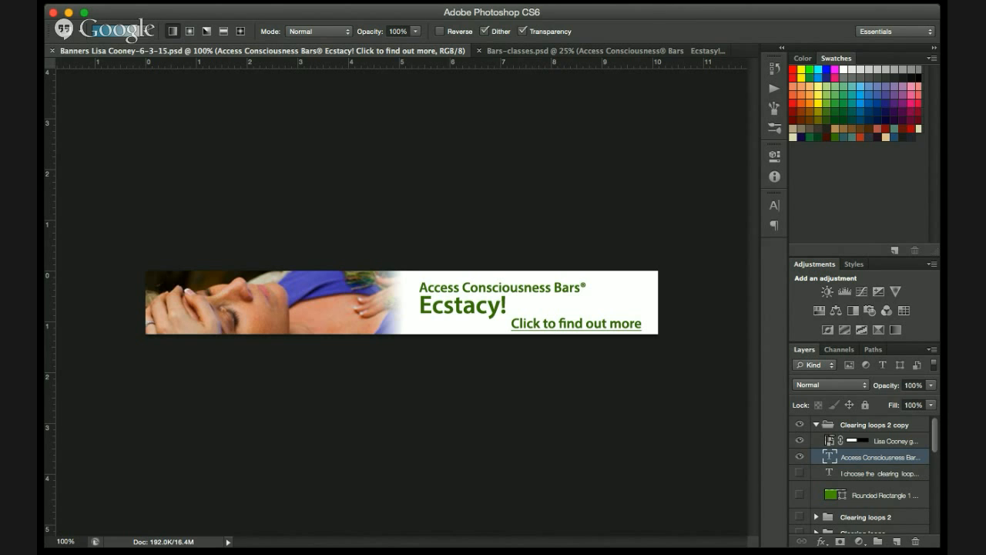
pyautogui.press('super+Tab')
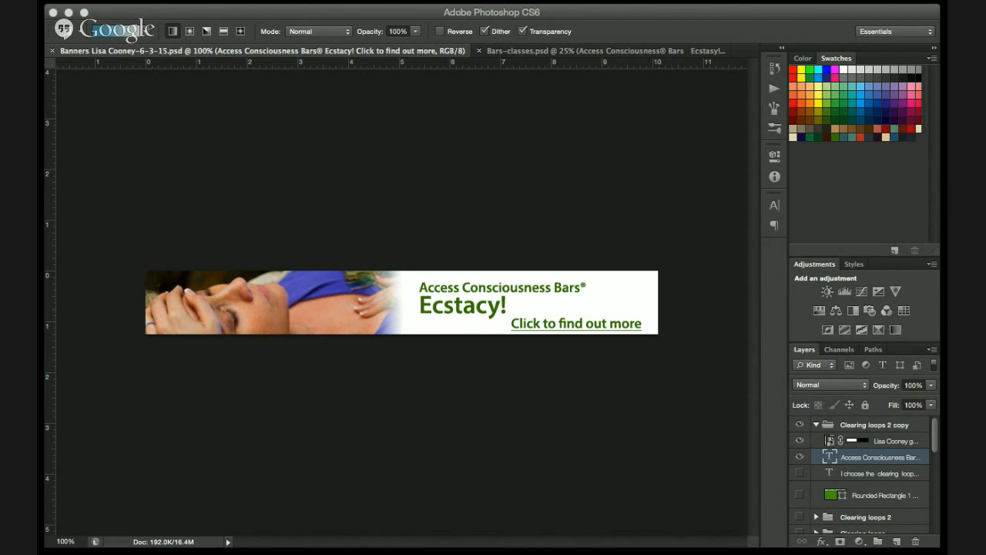